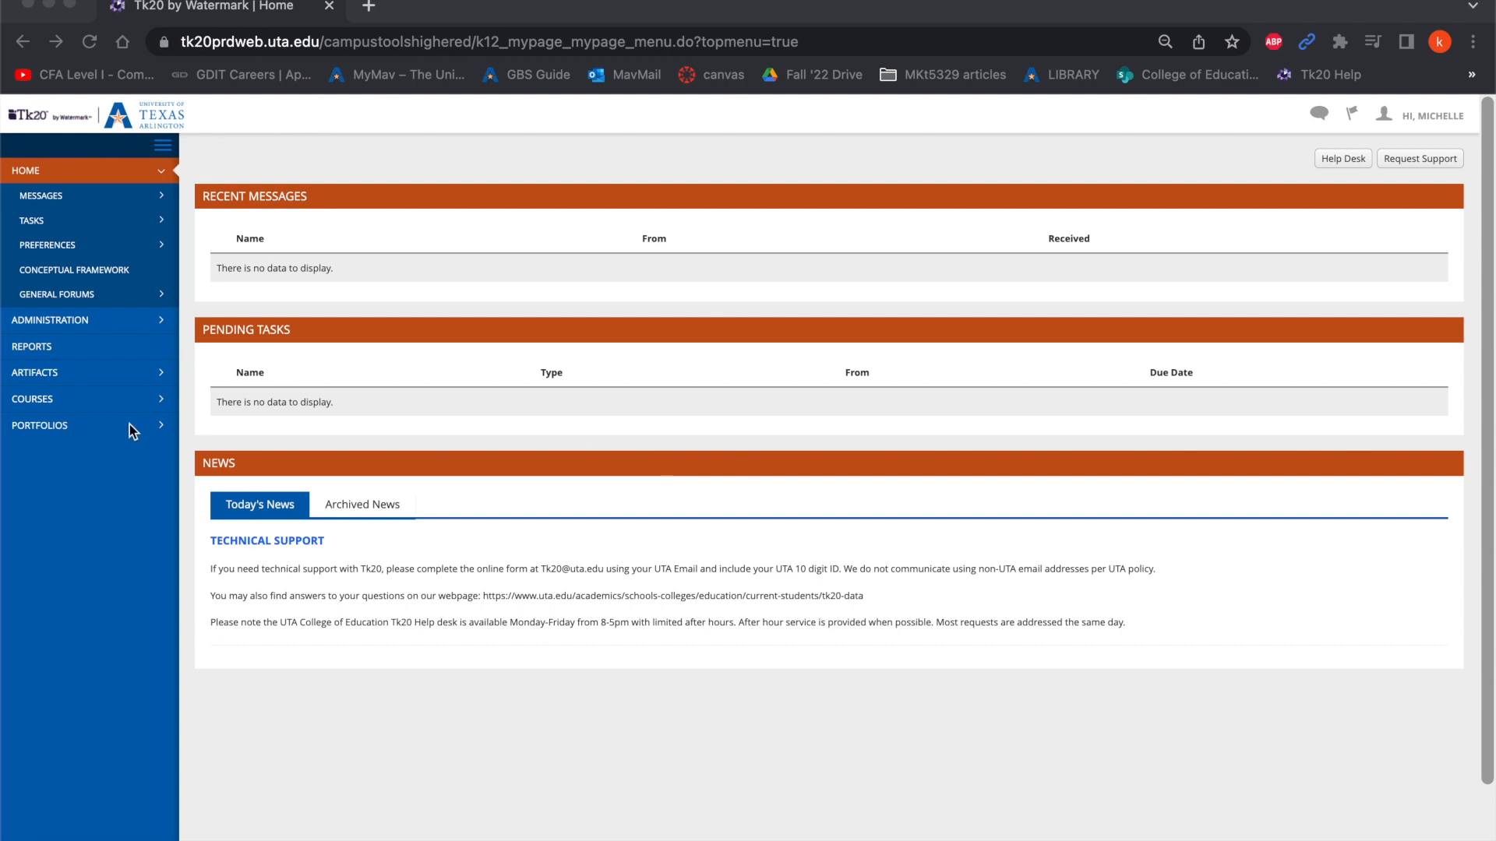
Open the My Templates section of the courses area and look through the assignment and project templates
click(144, 401)
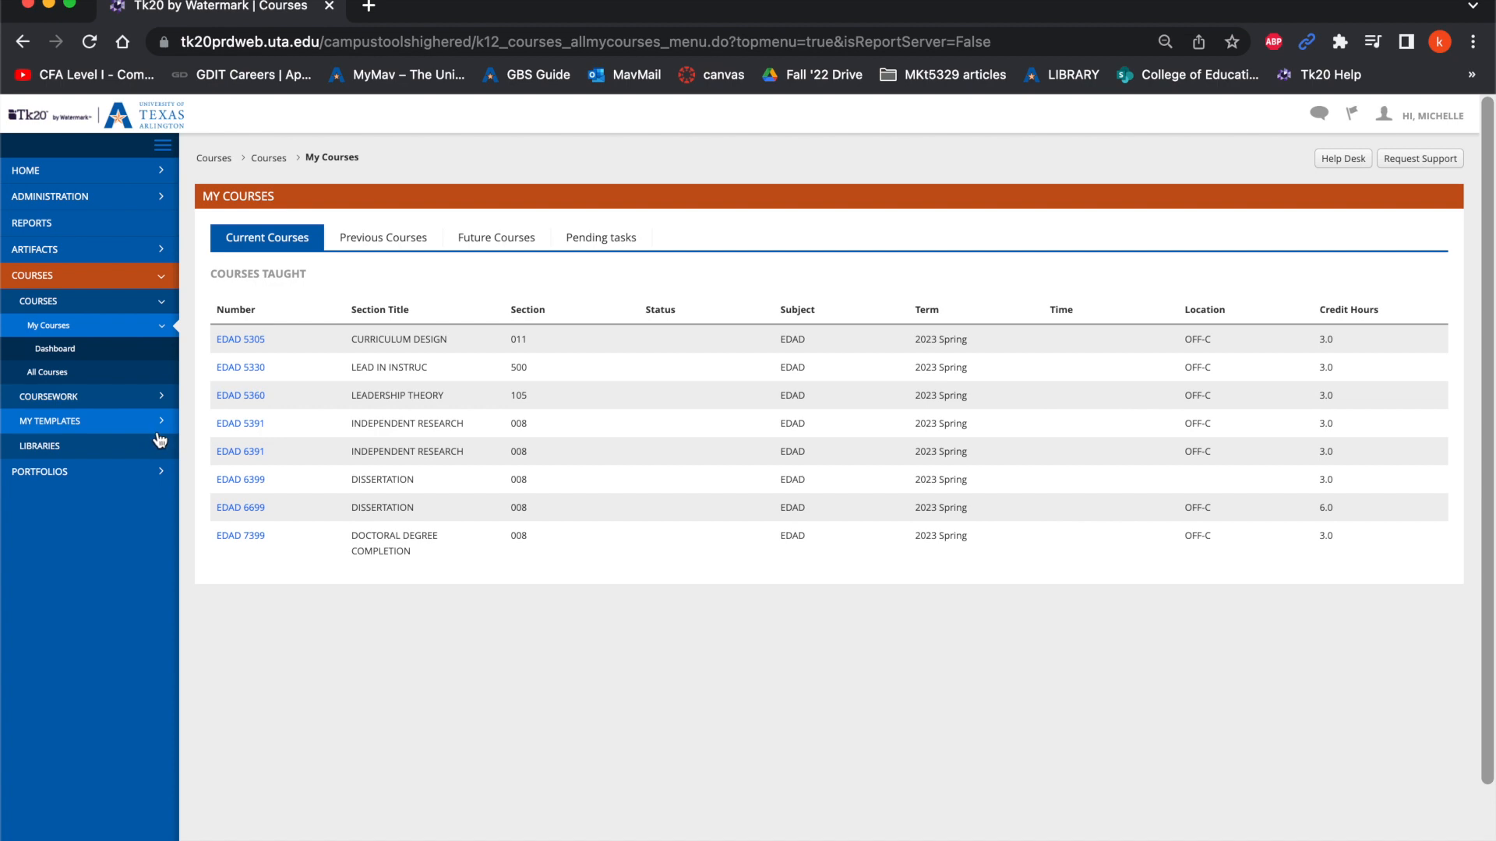
click(155, 425)
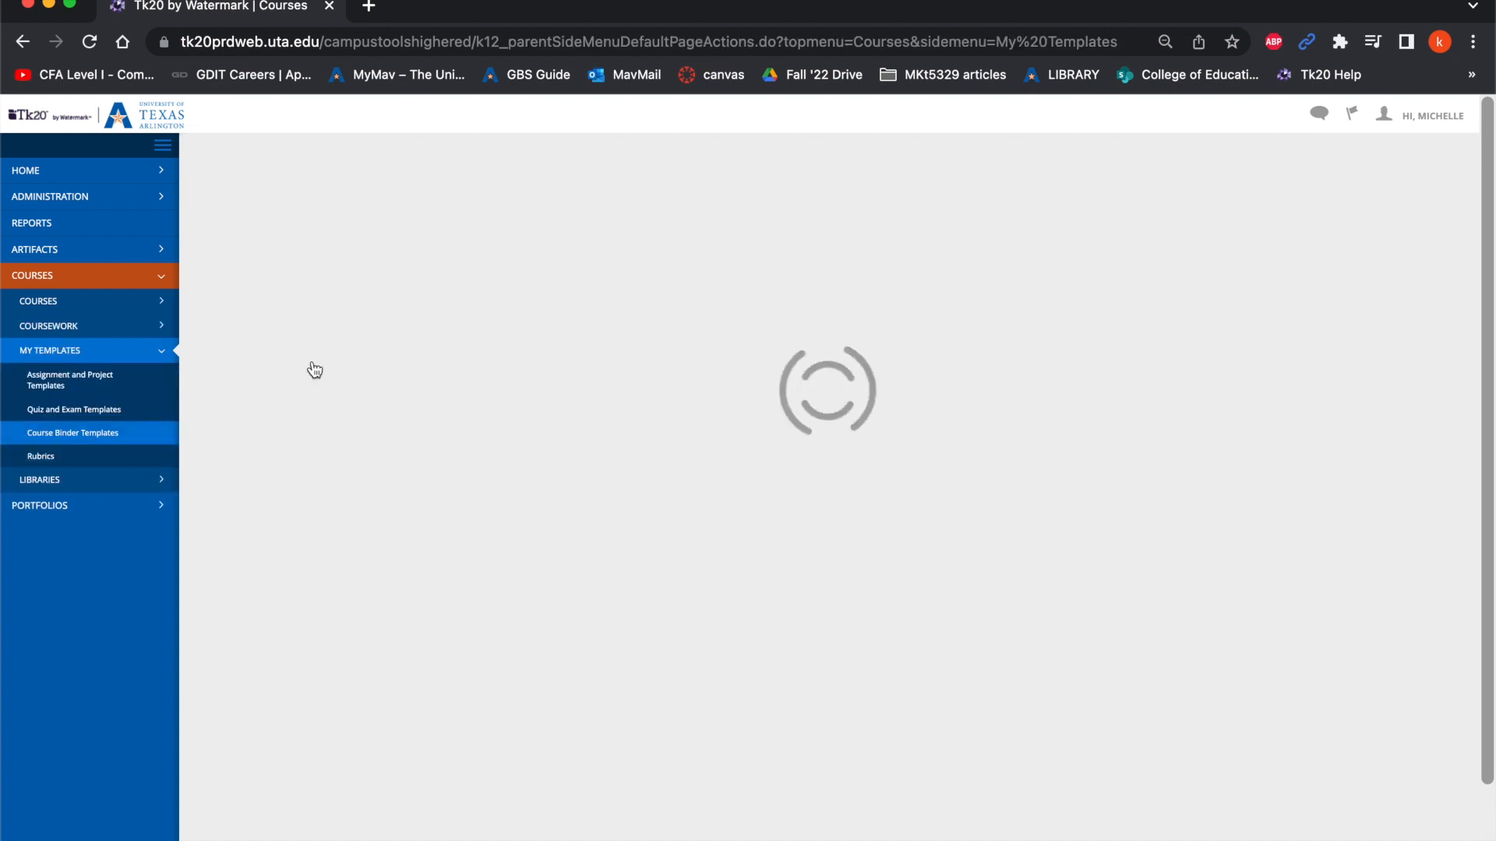
scroll(373, 321, down, 4)
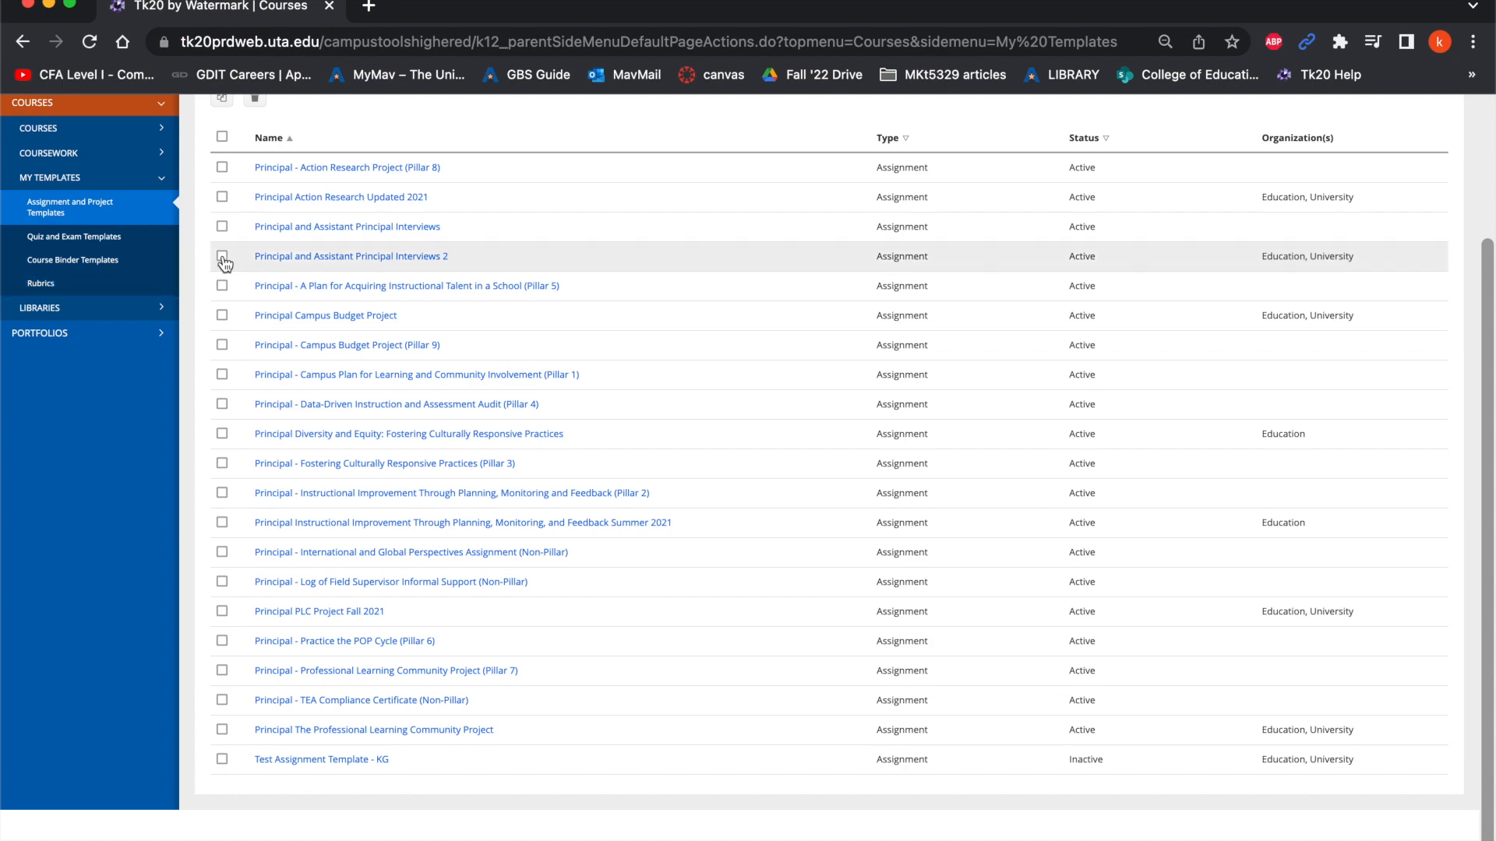
Open the library's template list and look through its first page of assignment templates
click(147, 313)
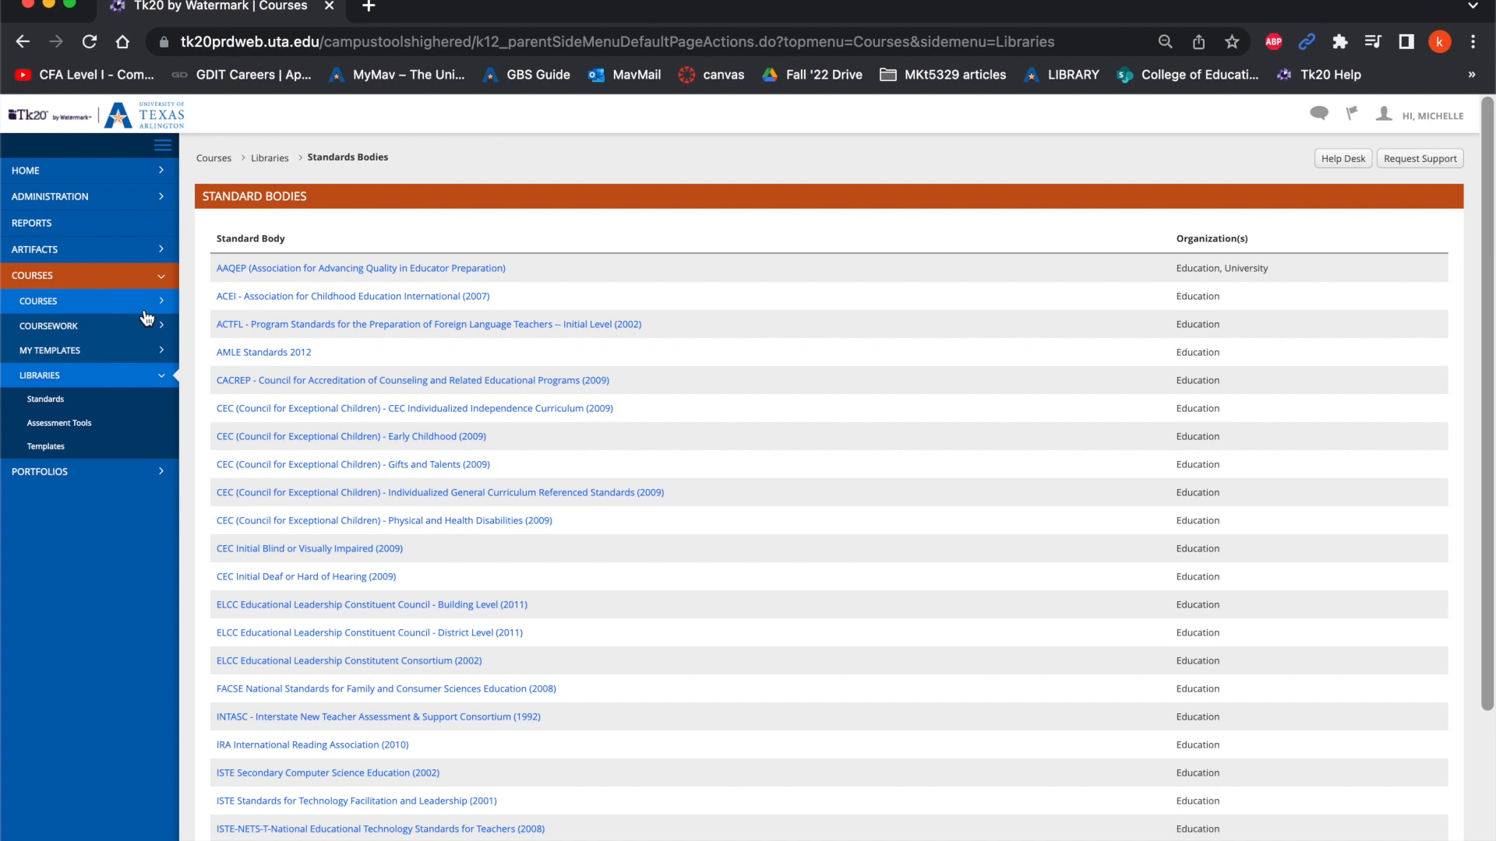
click(148, 458)
scroll(370, 304, down, 2)
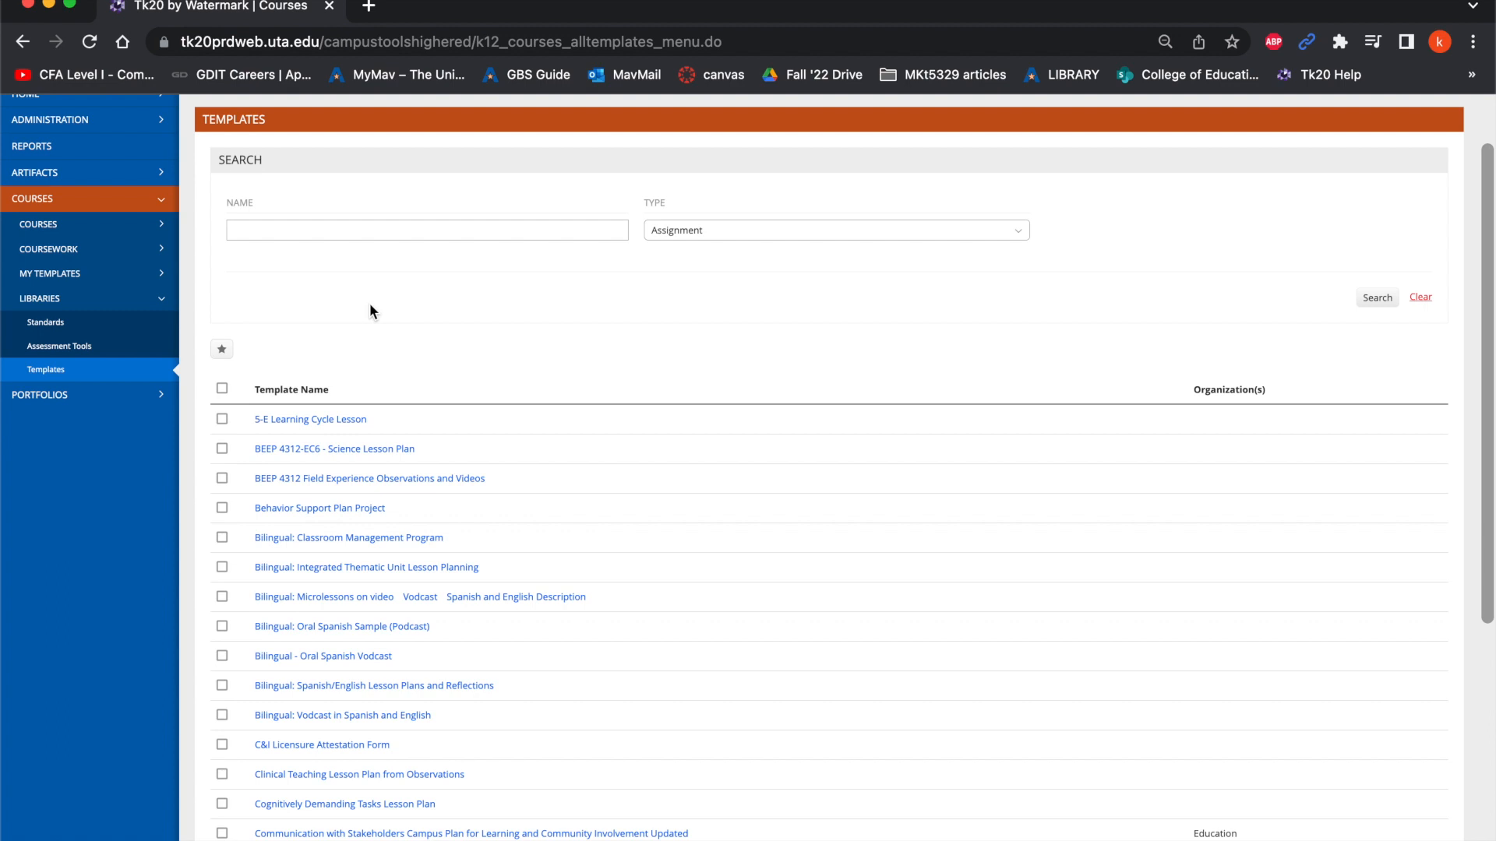
scroll(369, 304, down, 6)
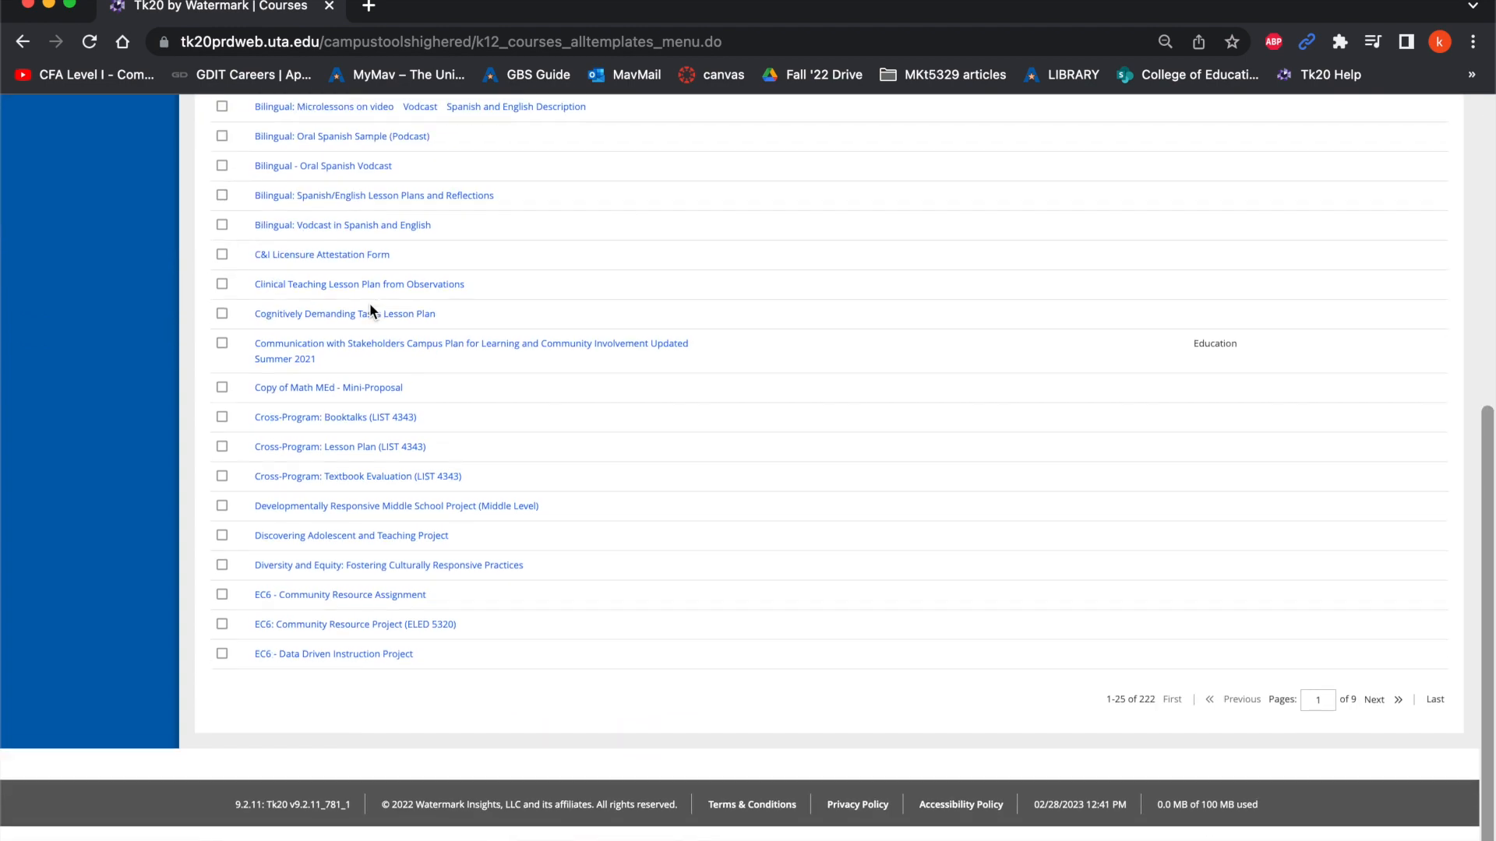
scroll(830, 592, up, 6)
scroll(1051, 642, down, 6)
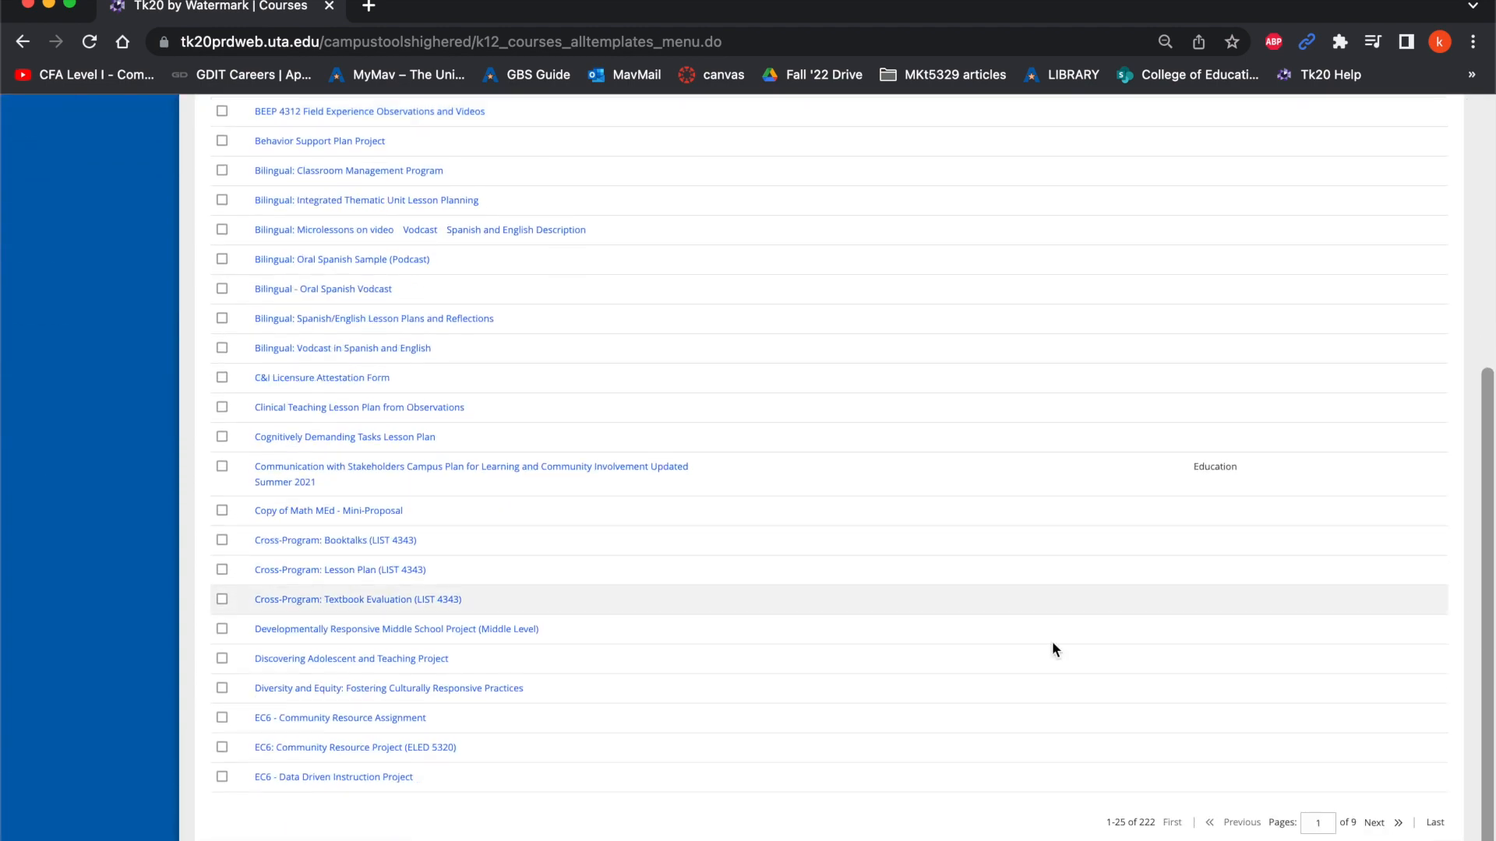
Jump to page 5 of the library templates, and advance to page 6 to examine the Principal templates
click(1318, 792)
key(BackSpace)
text(5)
key(Return)
scroll(382, 497, down, 8)
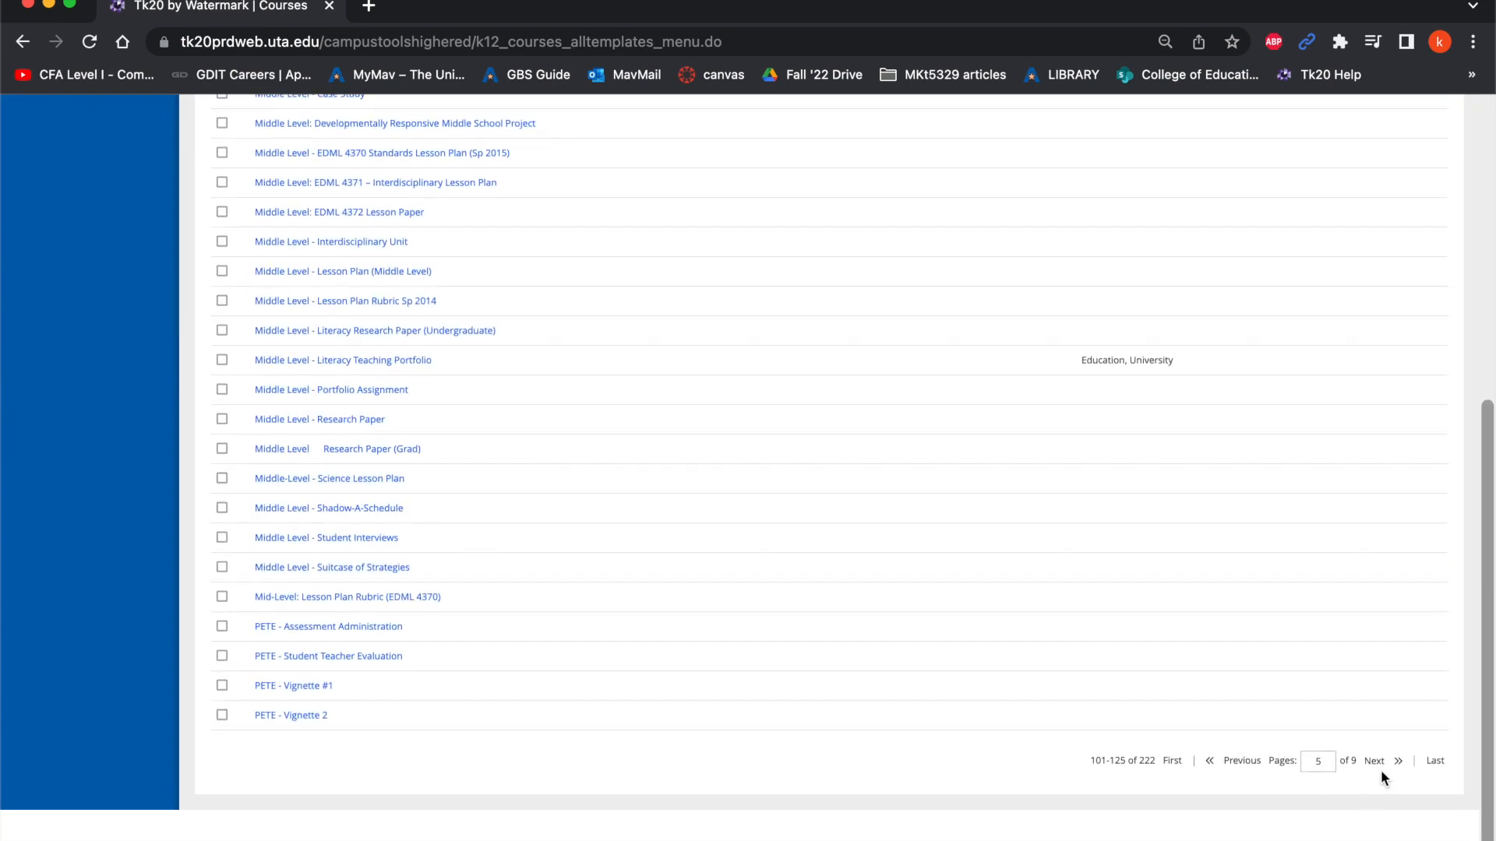
click(1379, 763)
scroll(448, 348, down, 5)
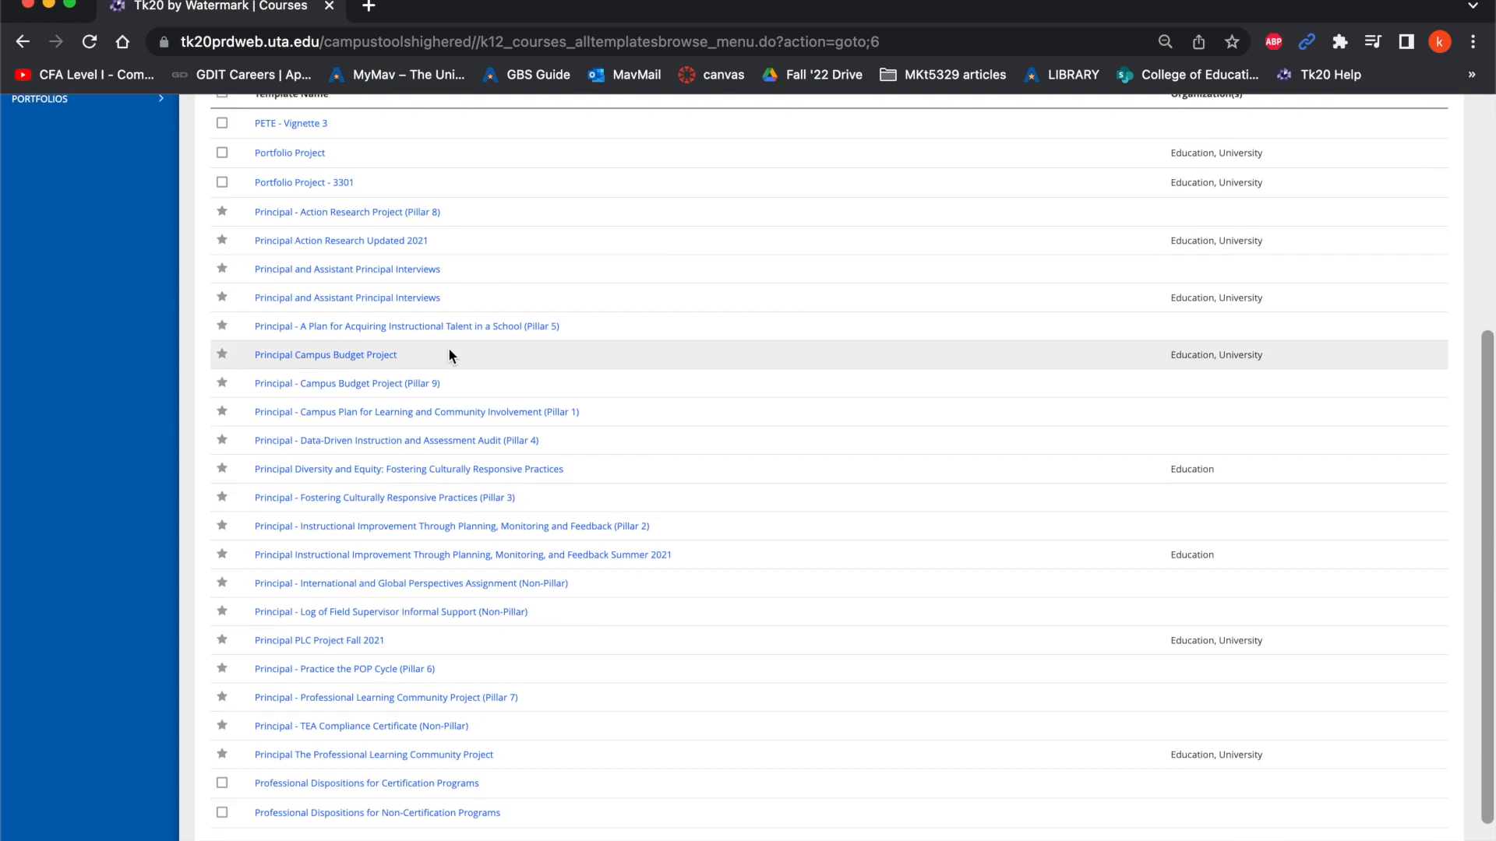
scroll(449, 352, up, 2)
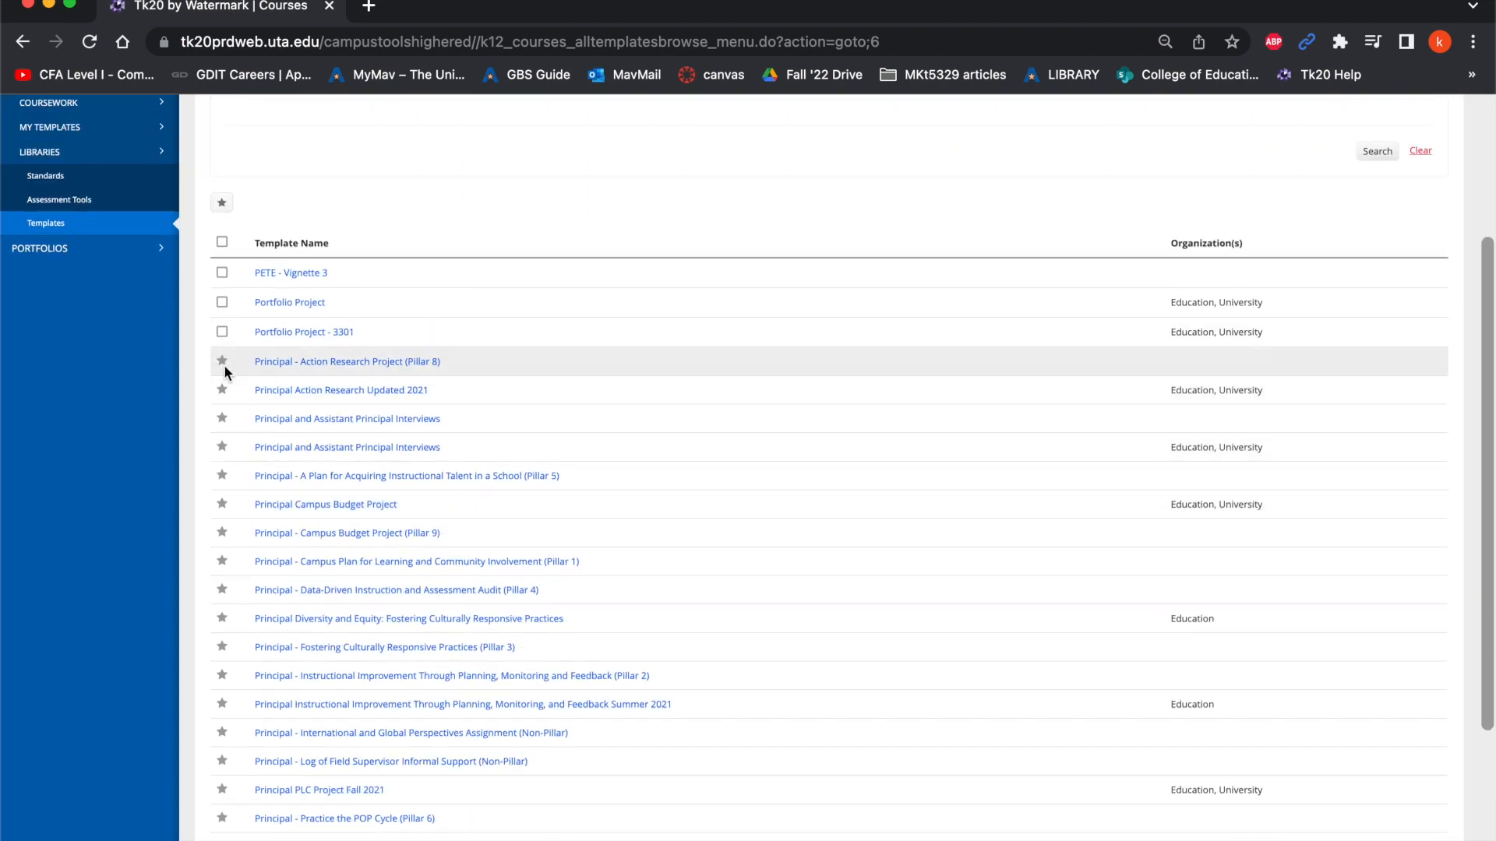
Mark the Portfolio Project - 3301 template in the library, and return to the assignment and project templates
click(224, 334)
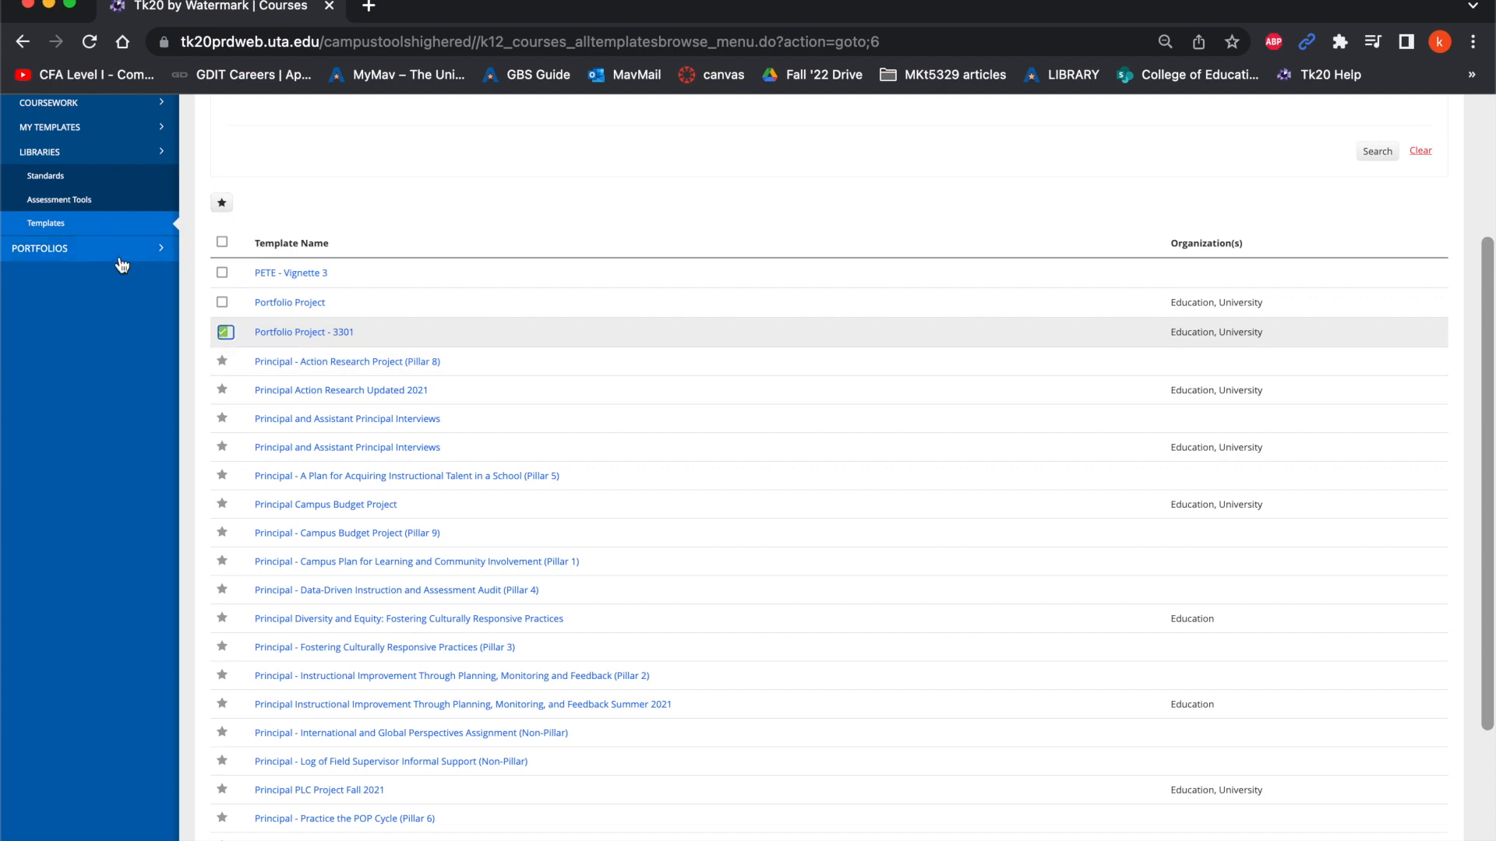
scroll(123, 266, up, 1)
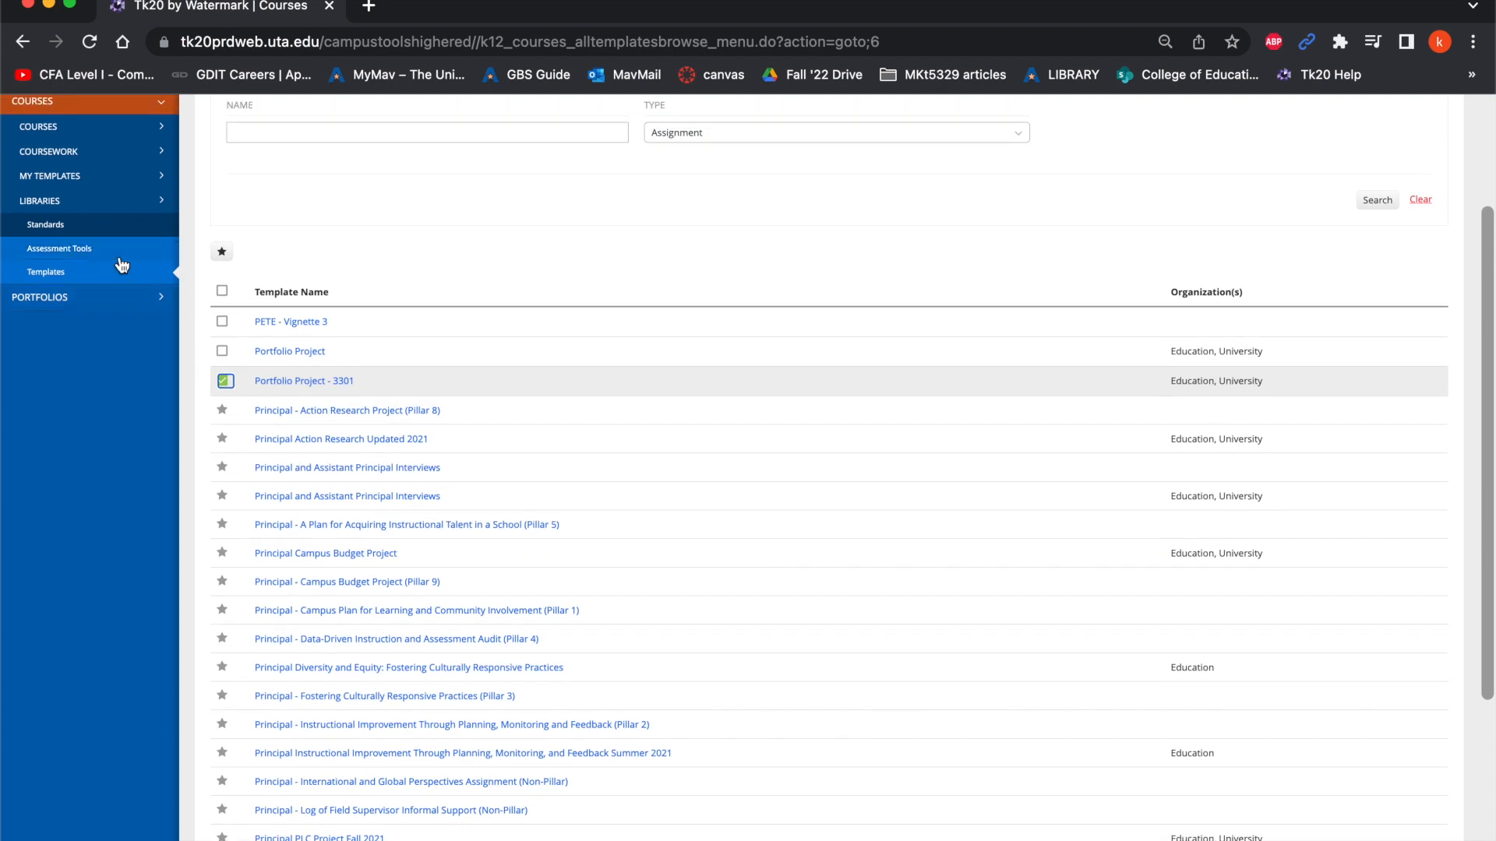
click(105, 189)
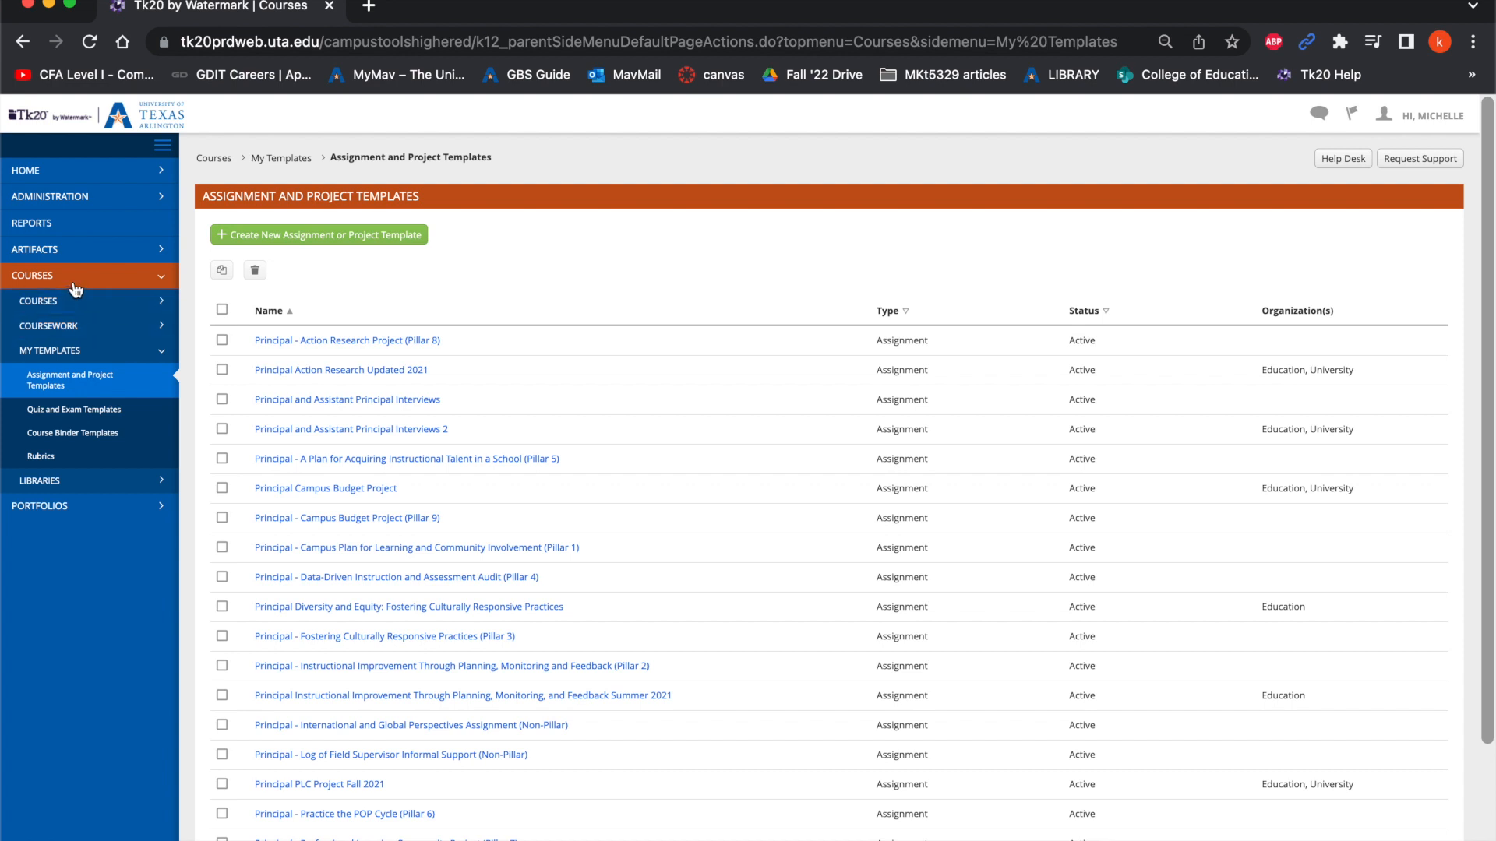
Open the coursework assignments and start sending a new assignment
click(109, 333)
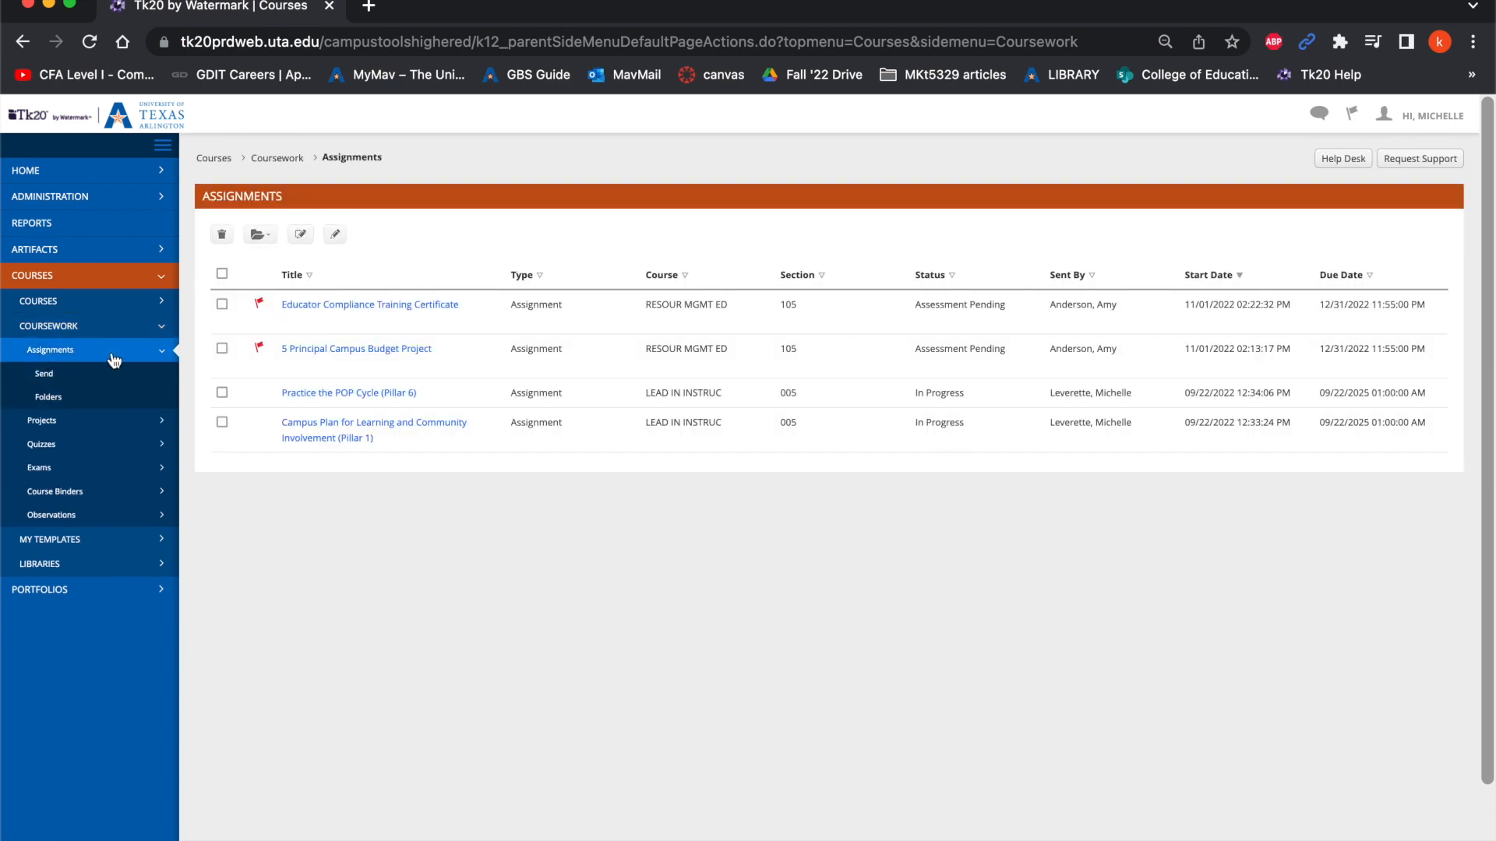
click(73, 379)
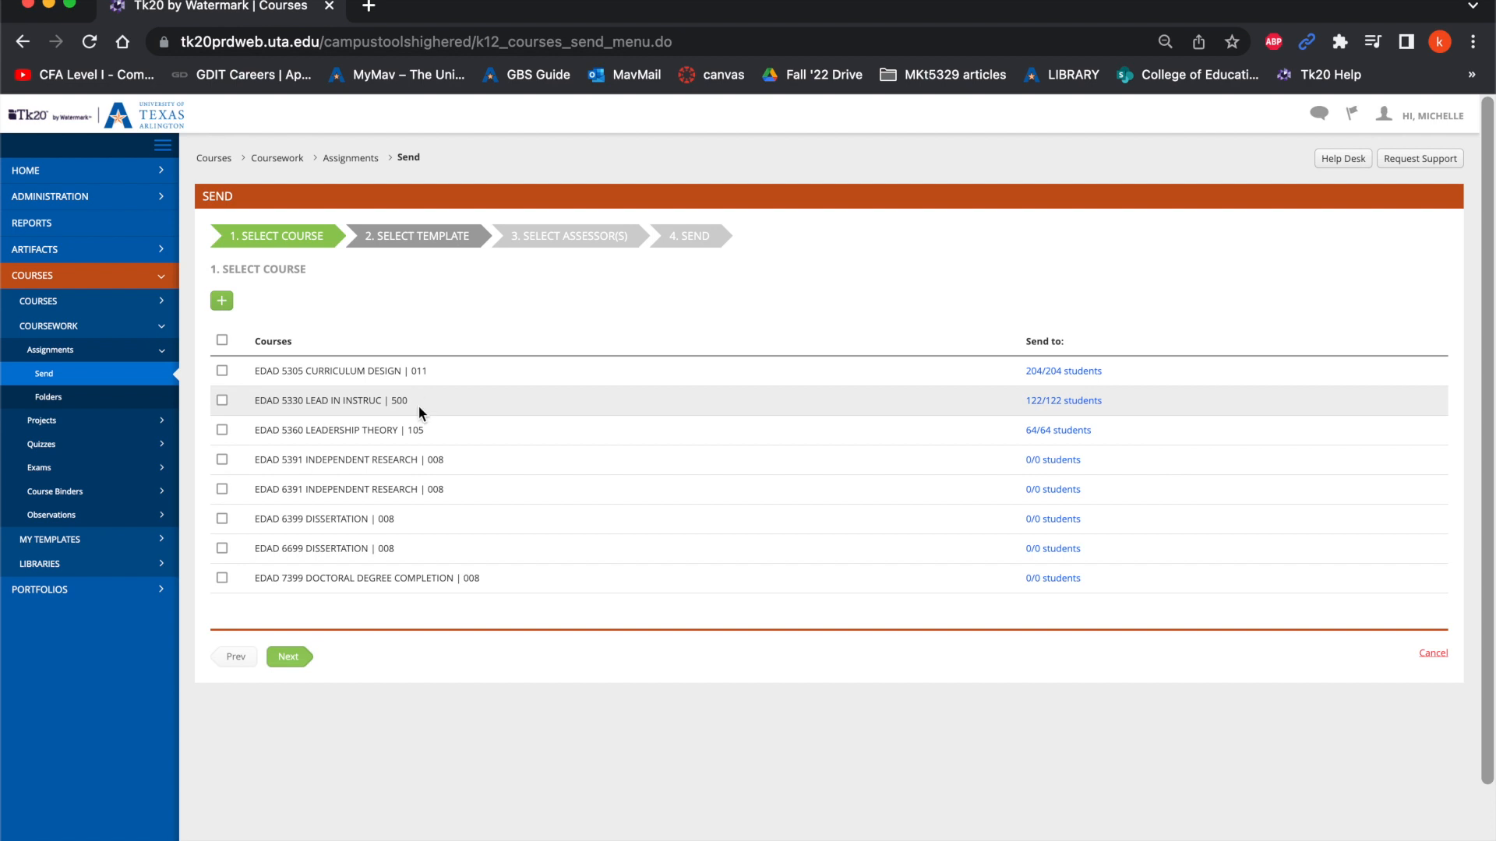
Search for more courses to add by the course number edad, look through the results, and cancel the addition
click(222, 302)
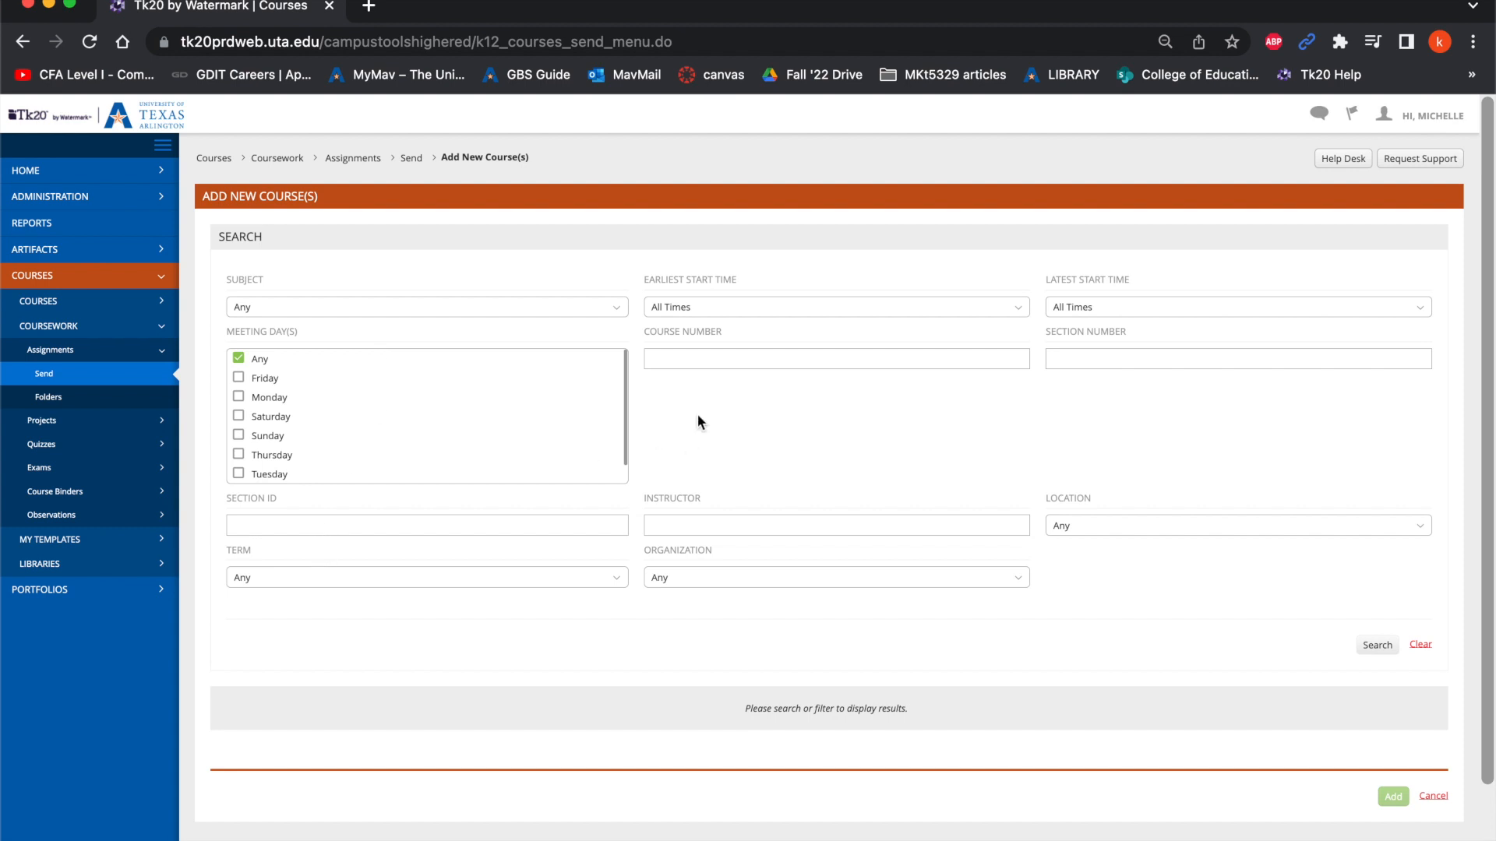
click(694, 357)
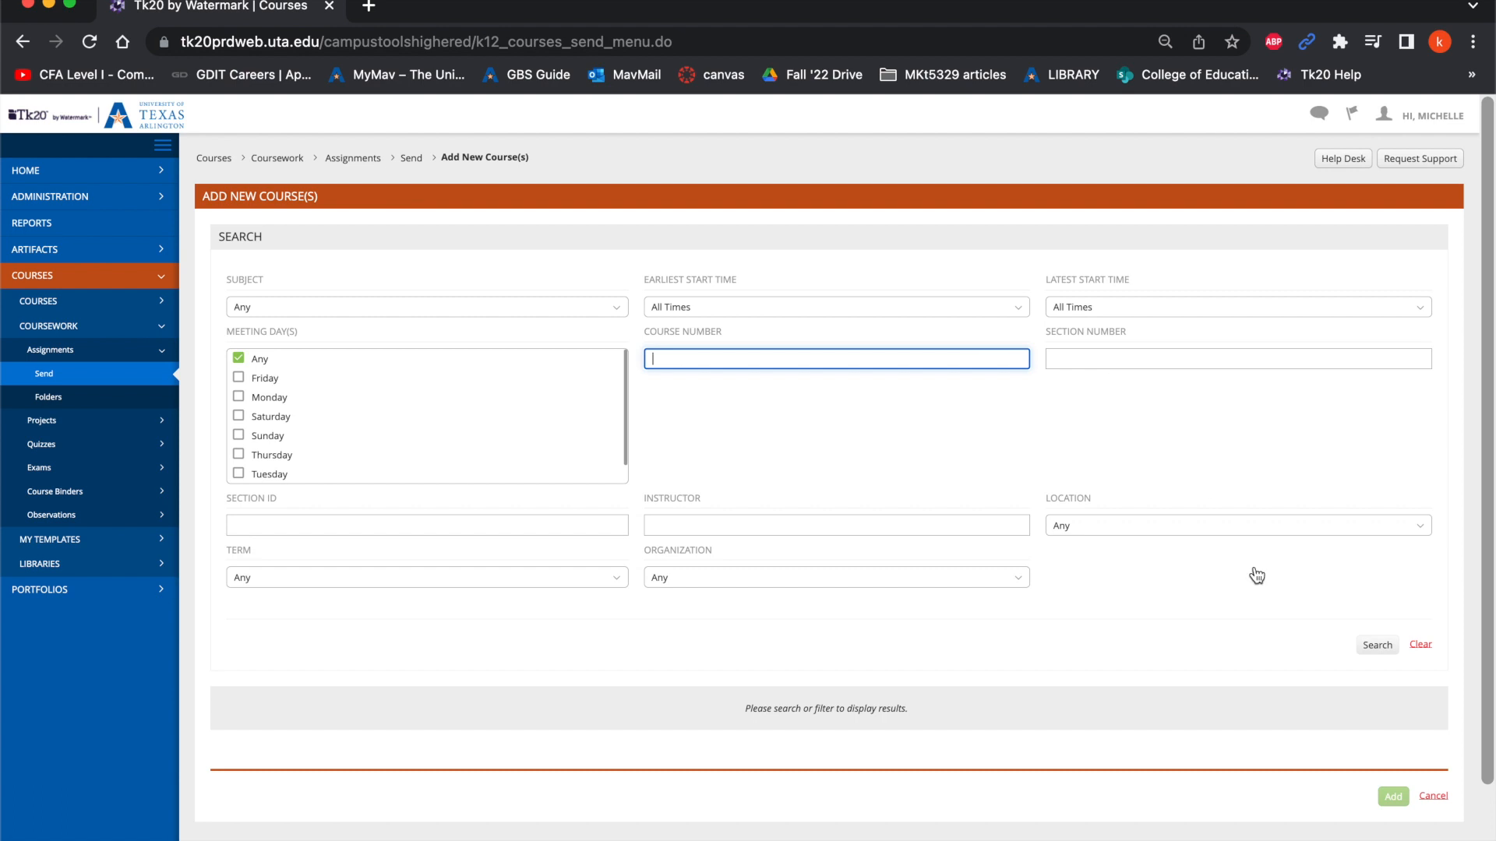
text(read)
click(1377, 642)
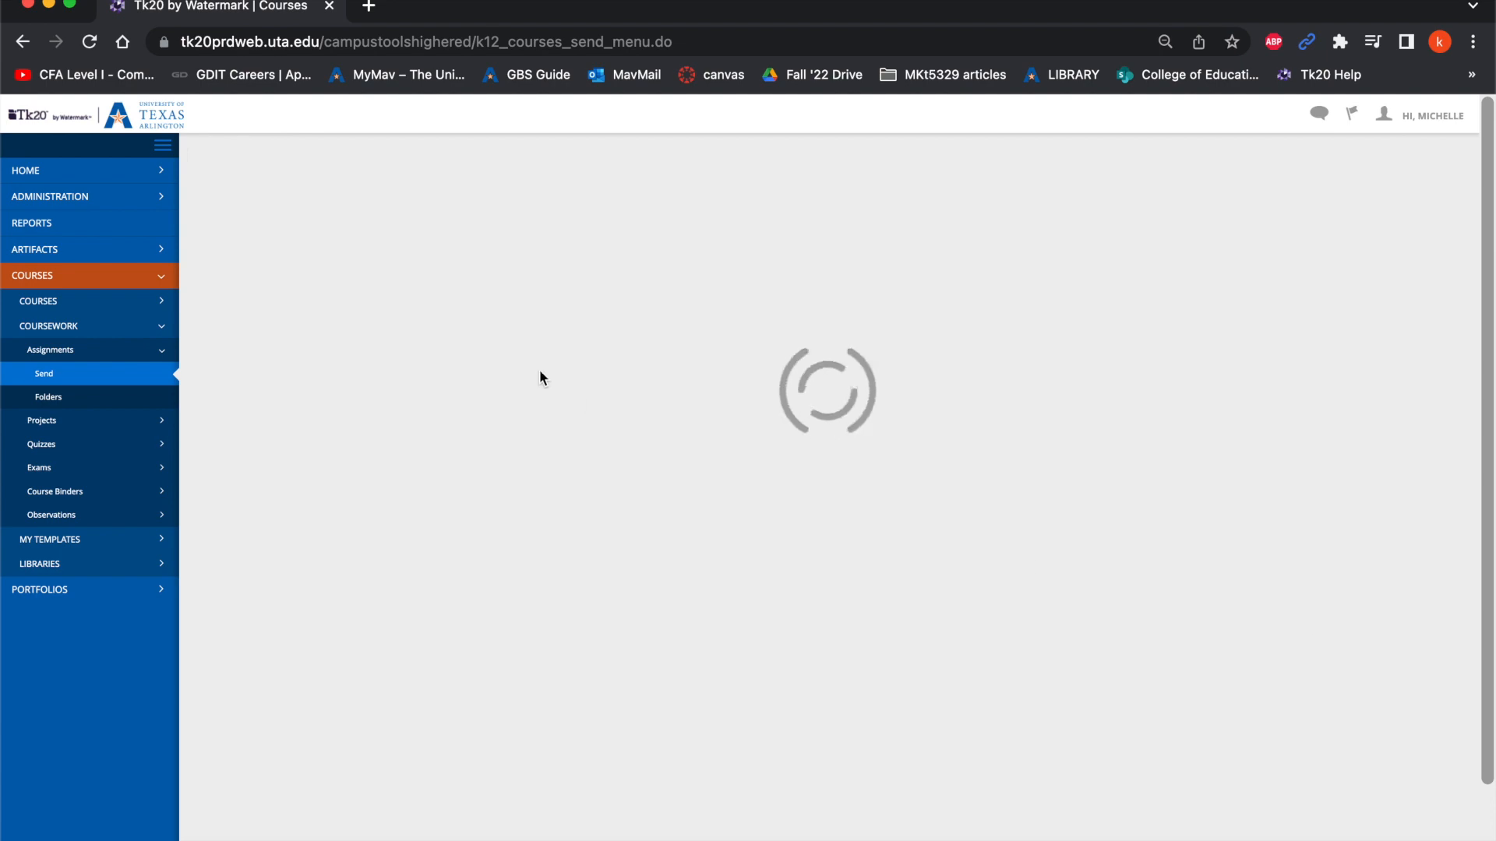
scroll(539, 371, down, 2)
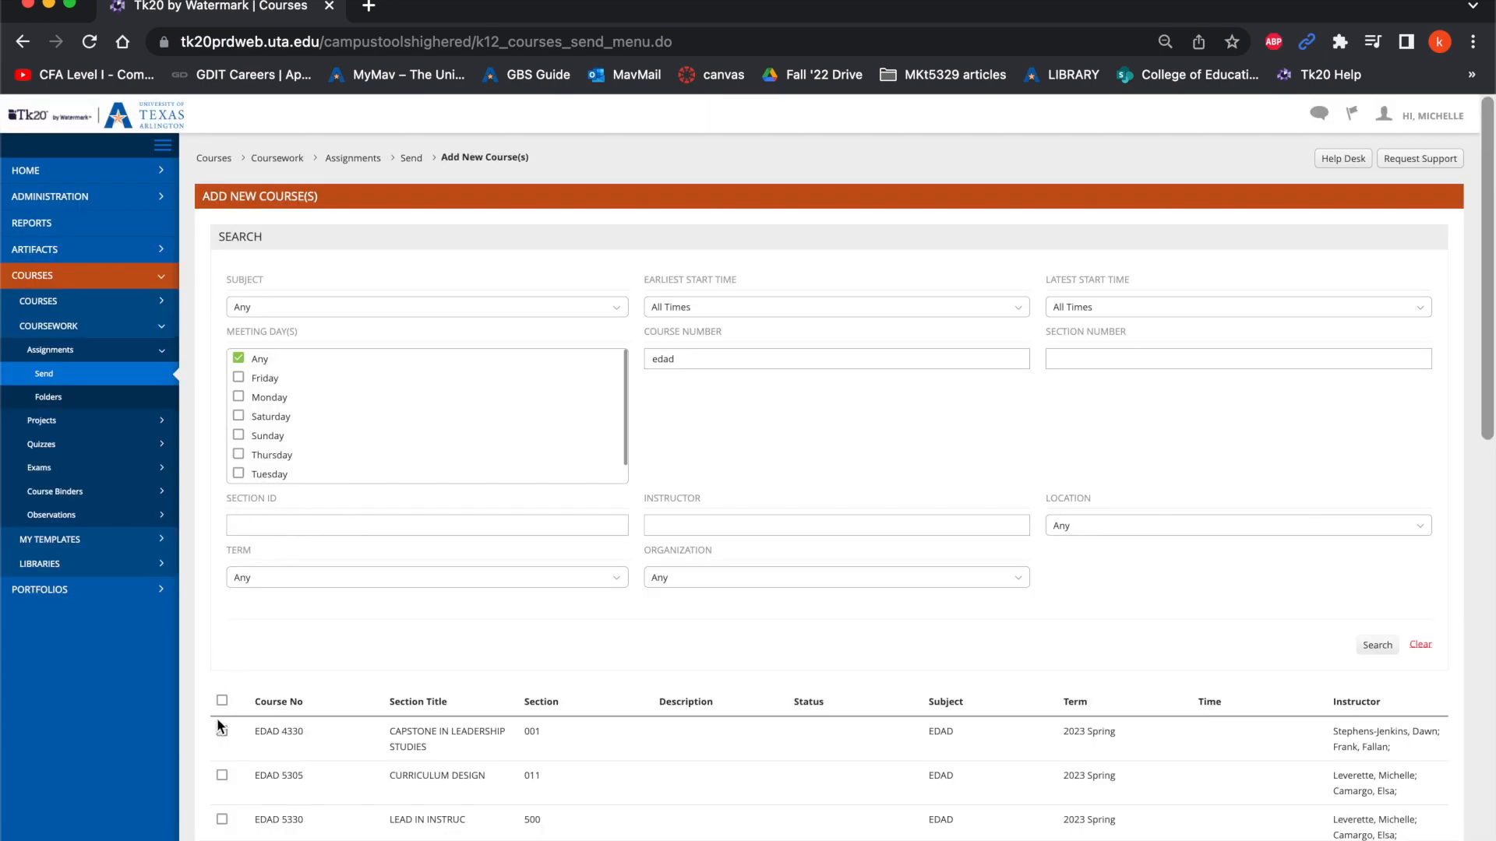
click(227, 745)
scroll(599, 601, down, 3)
scroll(598, 603, down, 10)
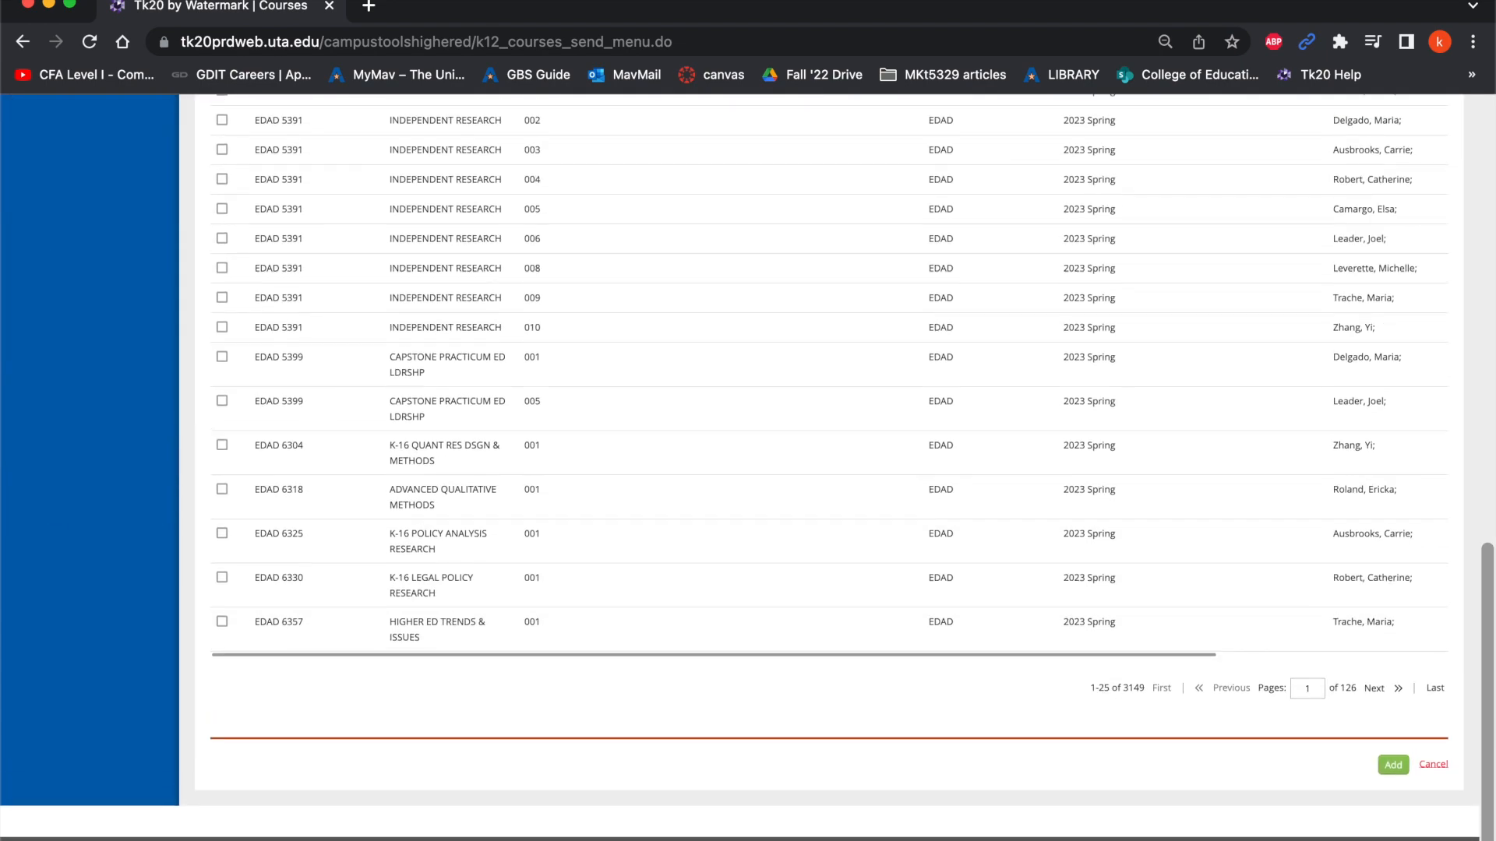
click(1435, 770)
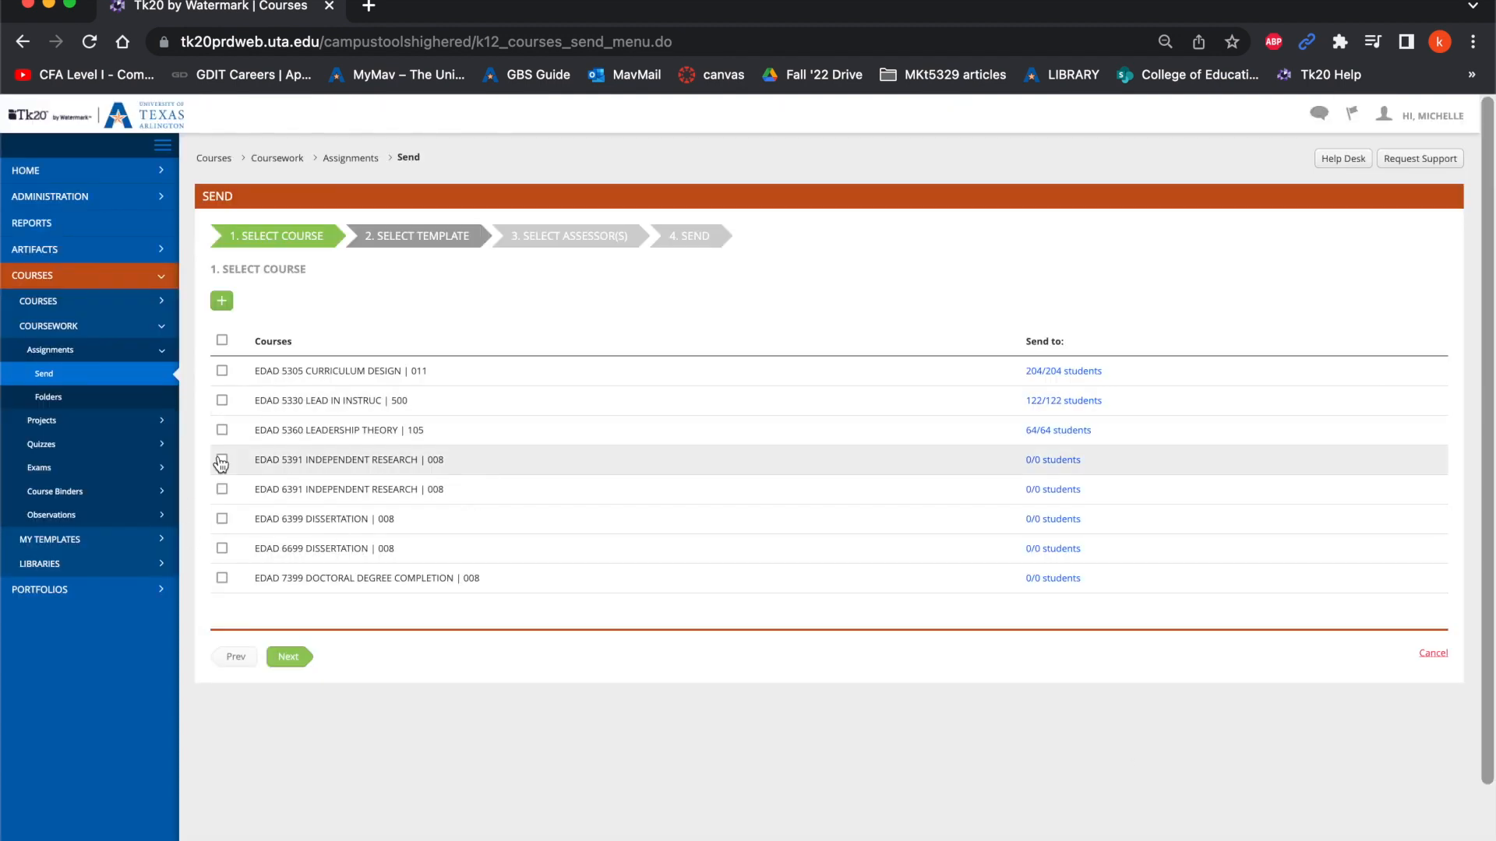
Select the EDAD 5360 LEADERSHIP THEORY | 105 course as the recipient and continue to template selection
click(225, 432)
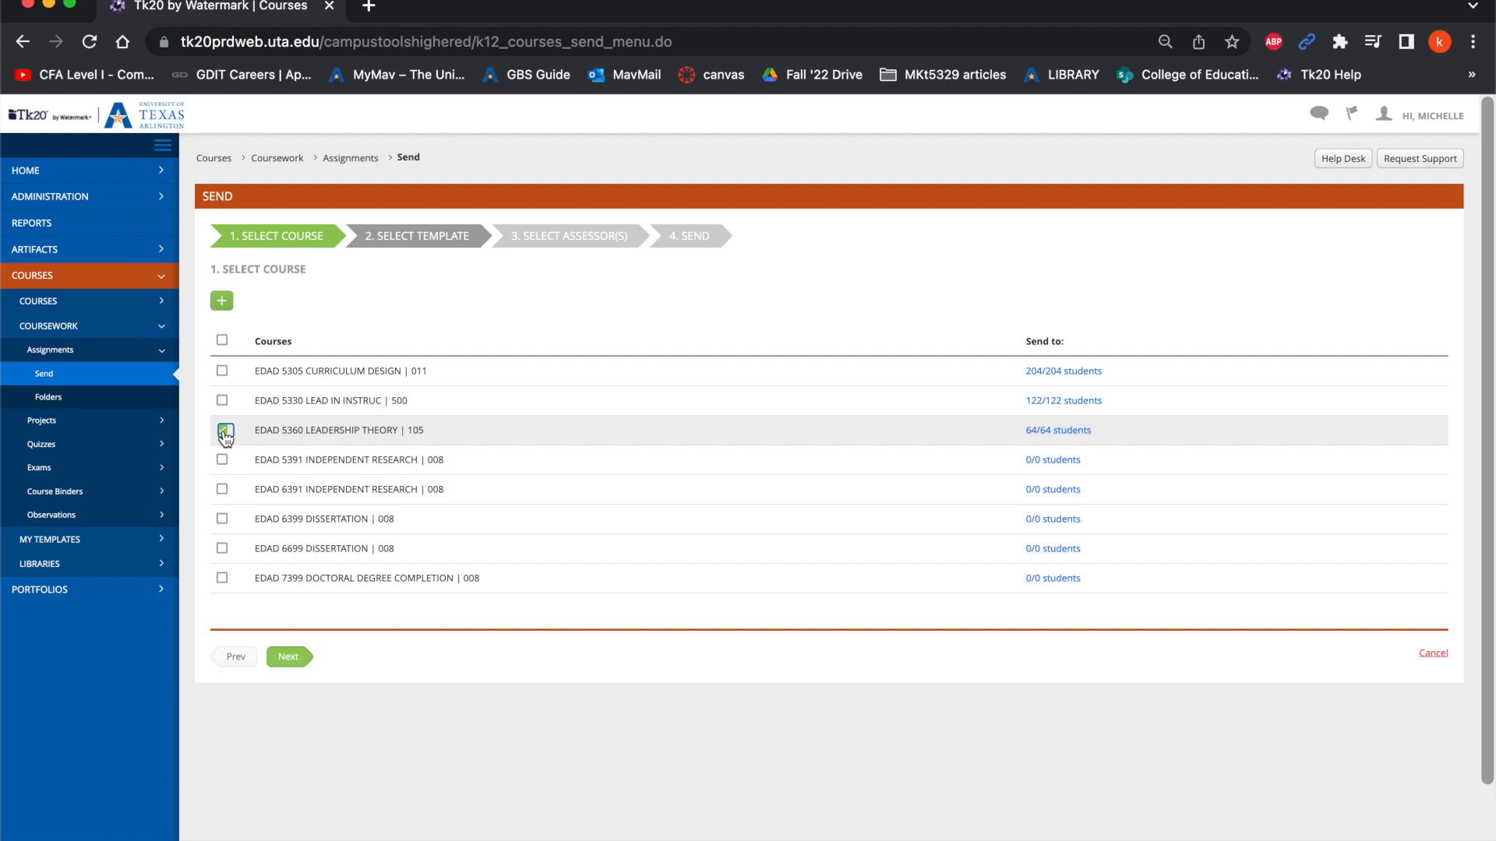
click(291, 658)
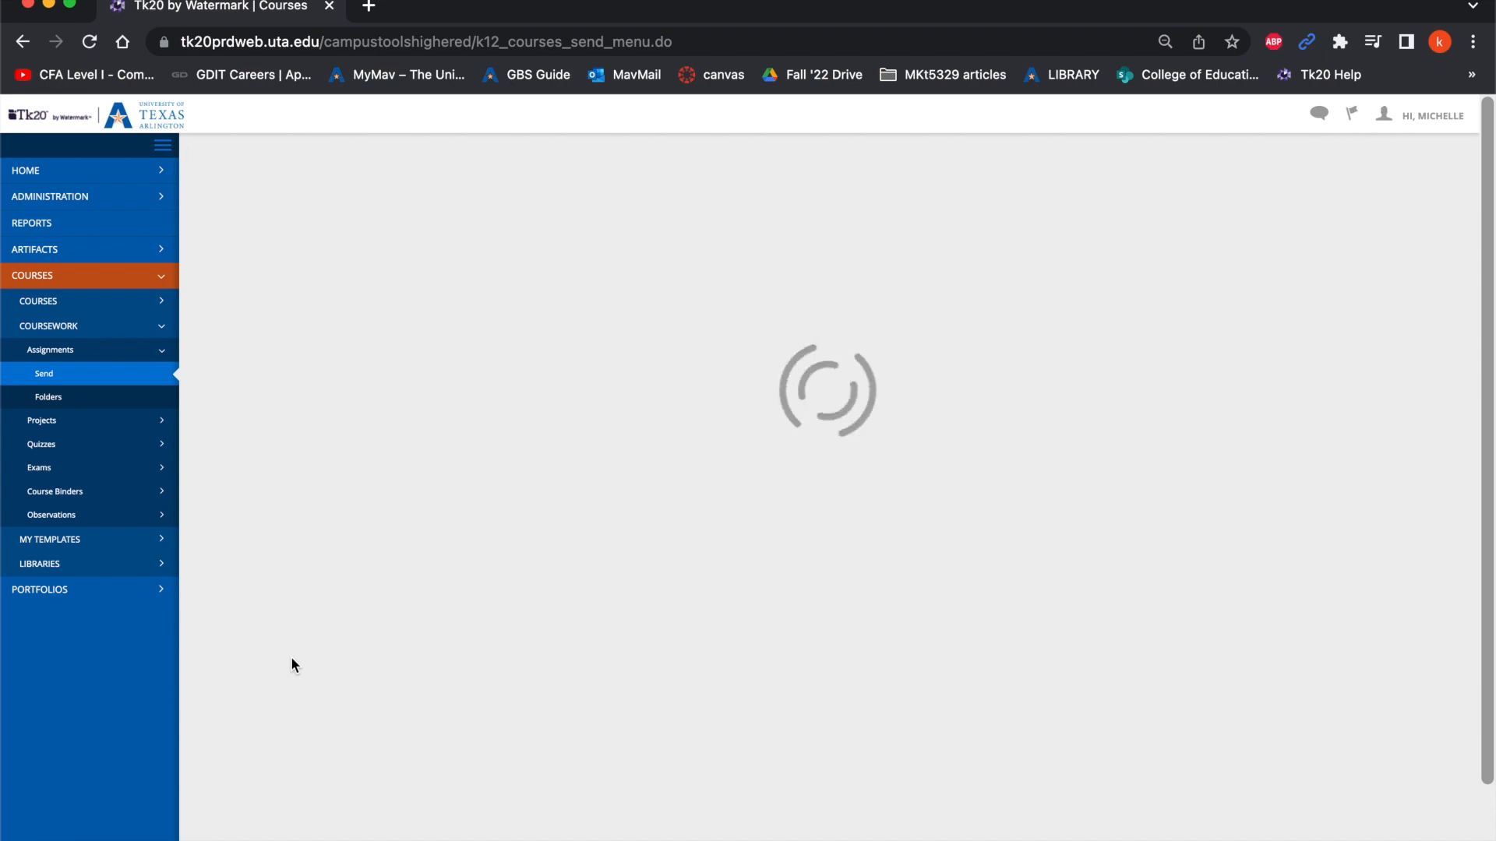
Choose the Principal - Campus Budget Project (Pillar 9) template for the assignment
scroll(329, 515, down, 1)
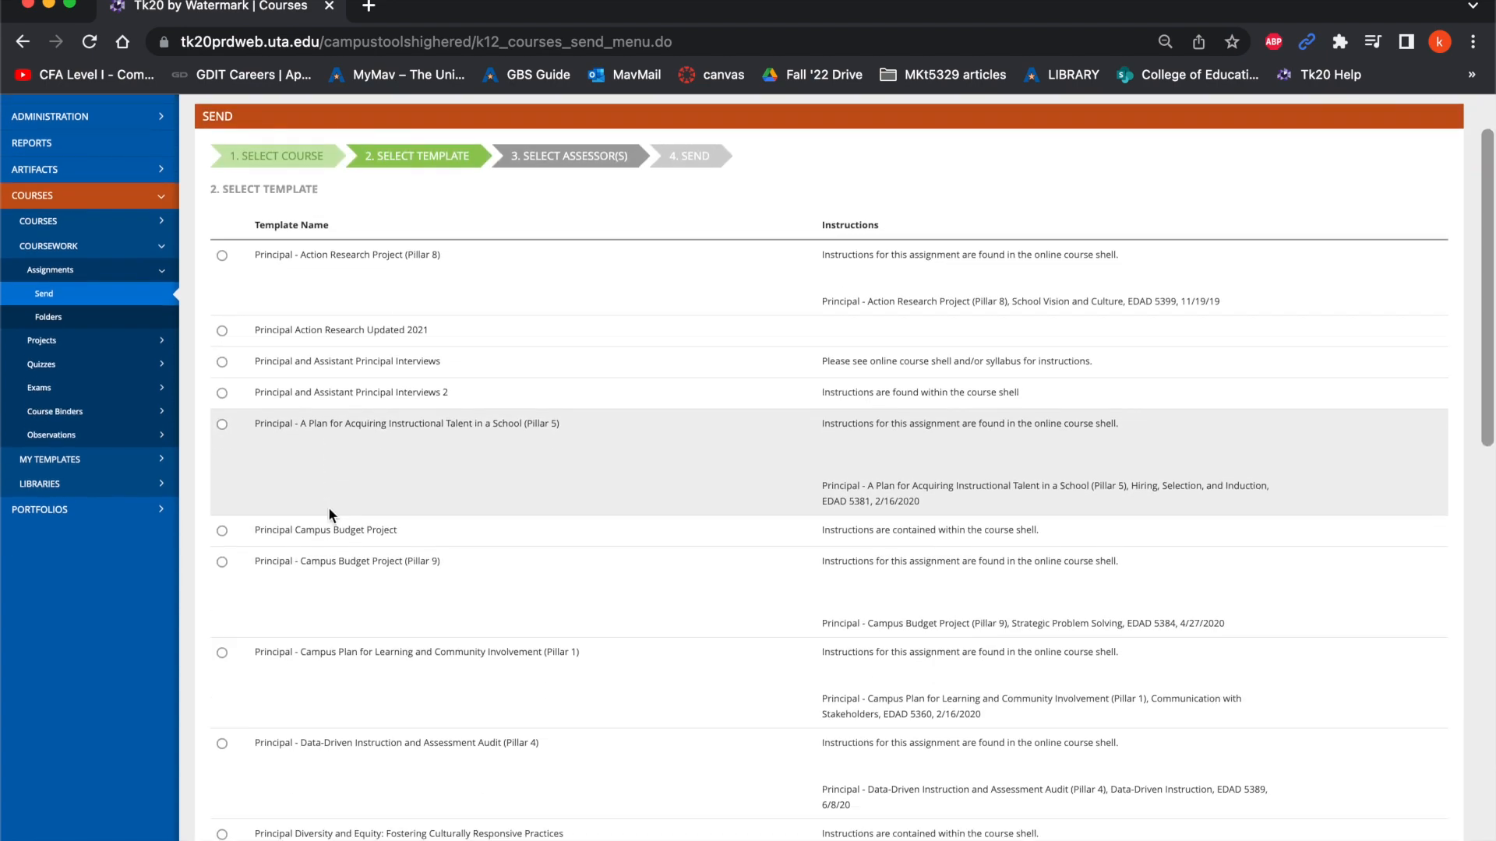
scroll(233, 343, down, 1)
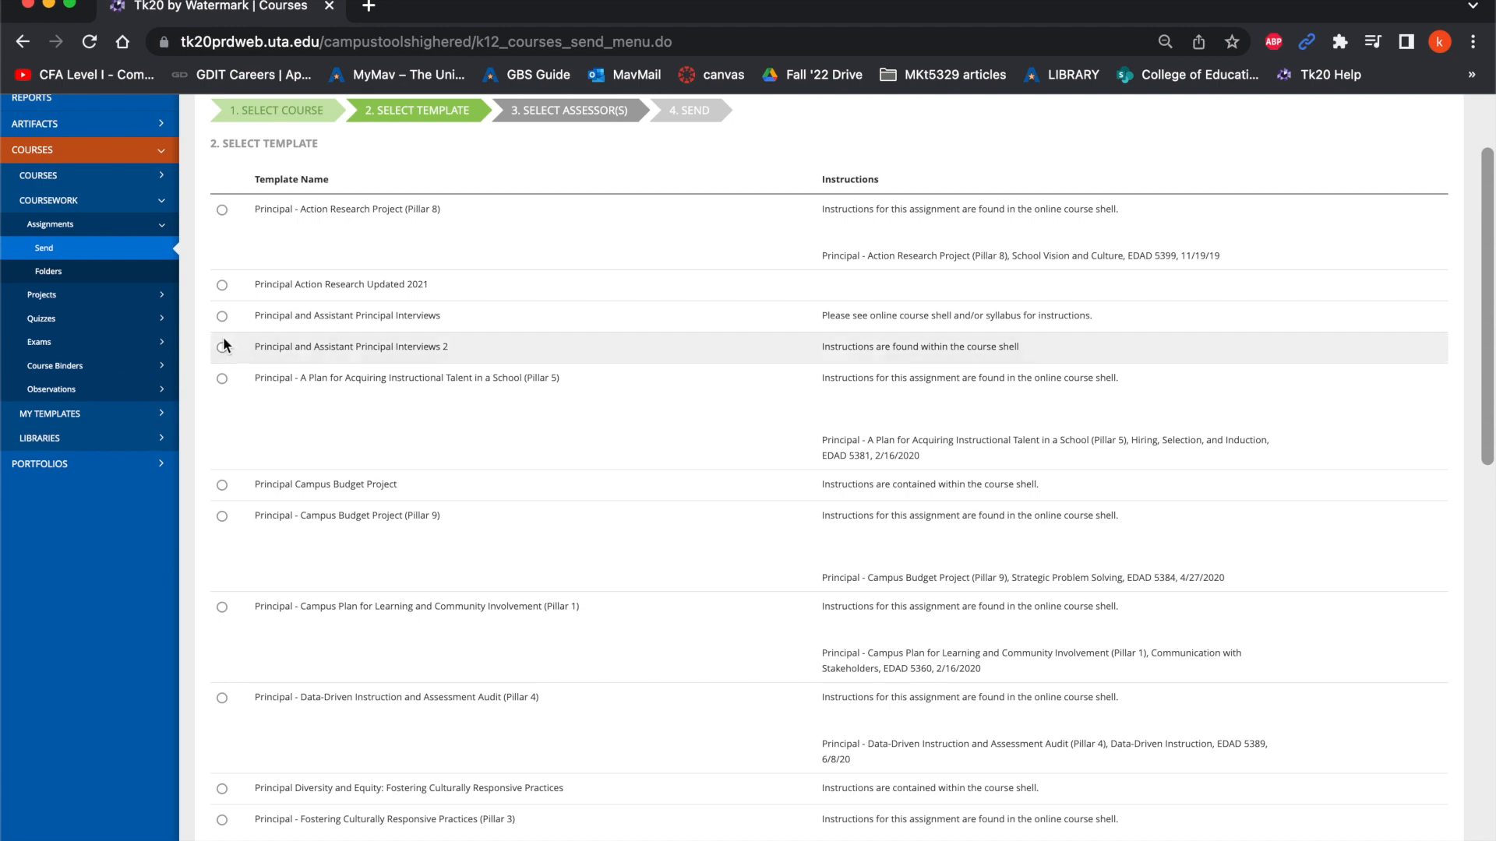
scroll(254, 324, down, 1)
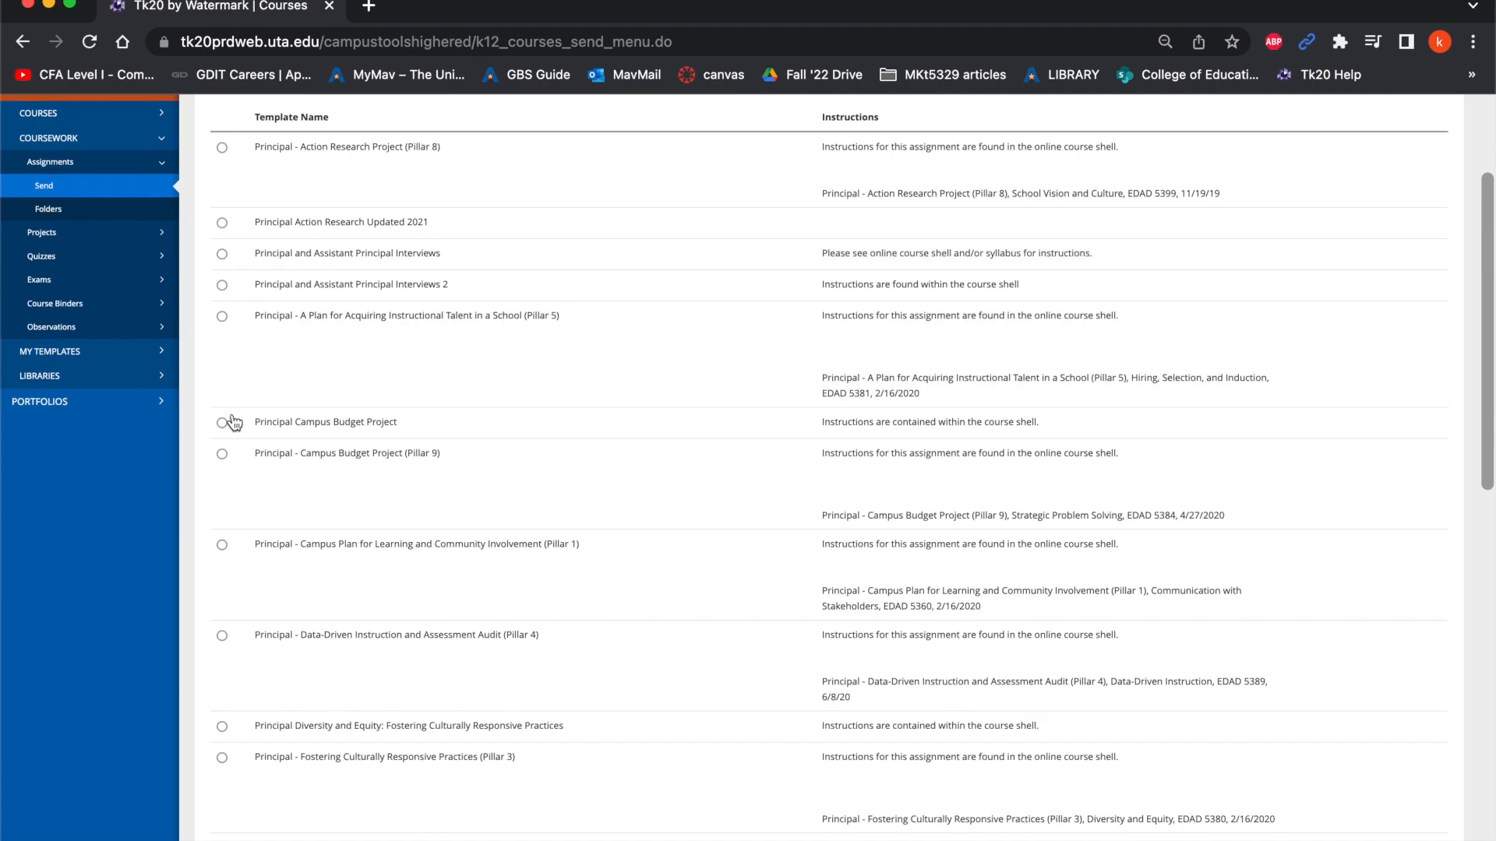
scroll(235, 407, up, 3)
scroll(449, 581, down, 1)
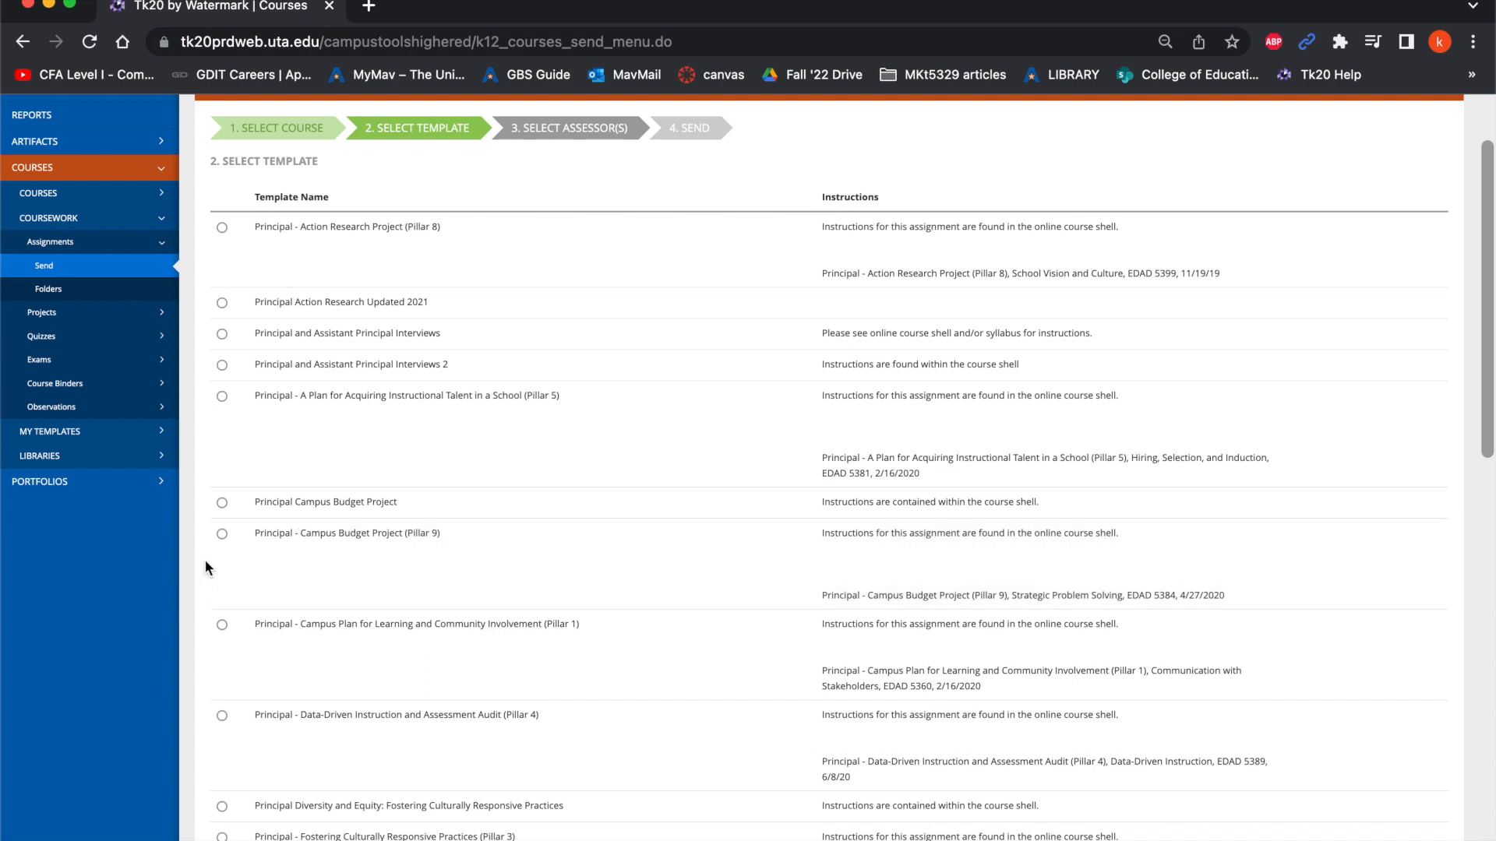
scroll(205, 565, up, 1)
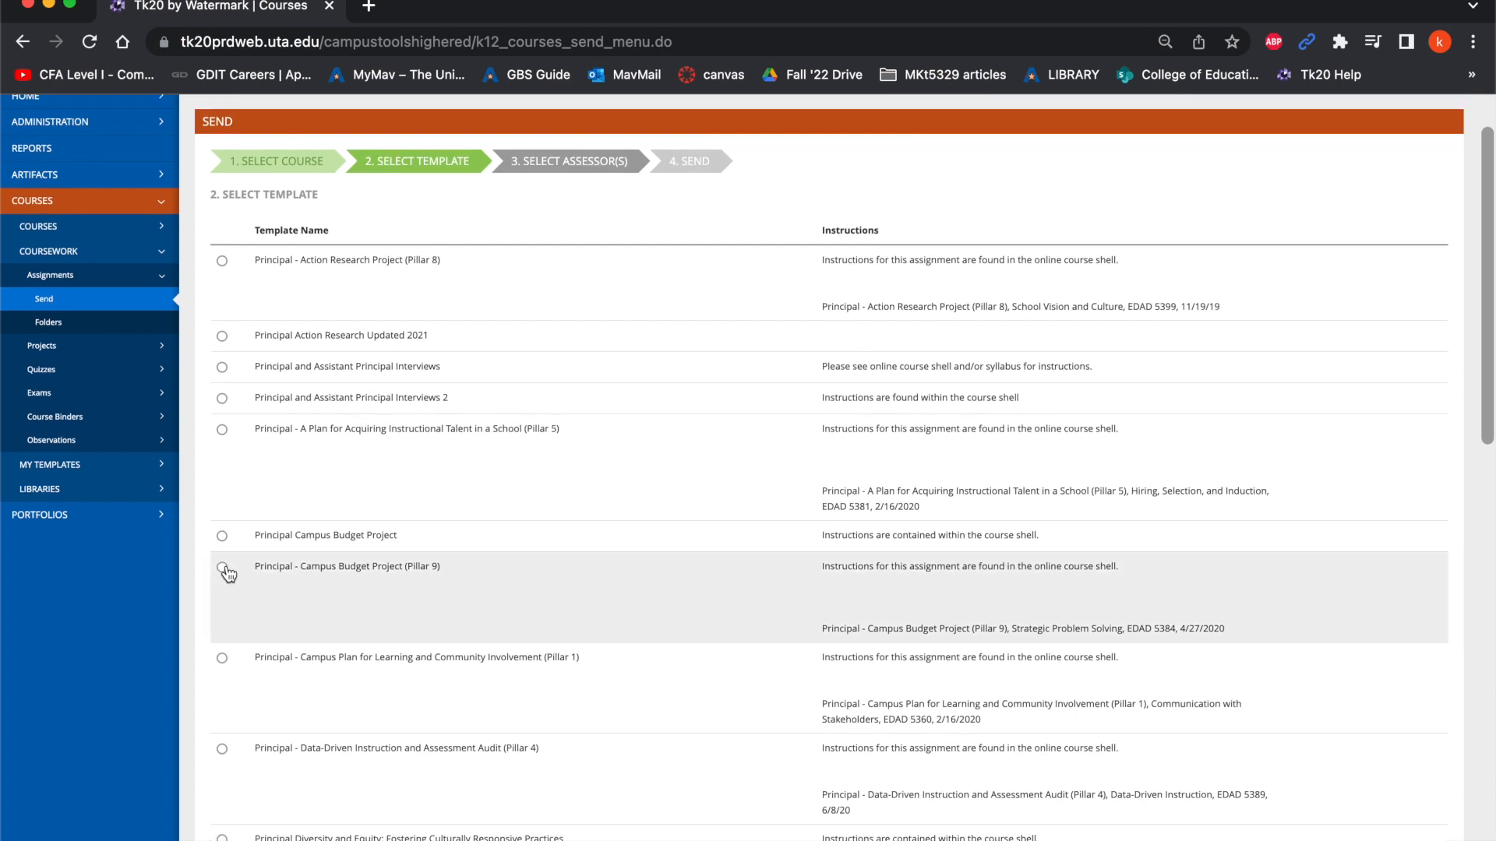
click(224, 571)
Copy the name of the selected Campus Budget Project (Pillar 9) template and continue to assessor selection
drag(470, 571, 255, 571)
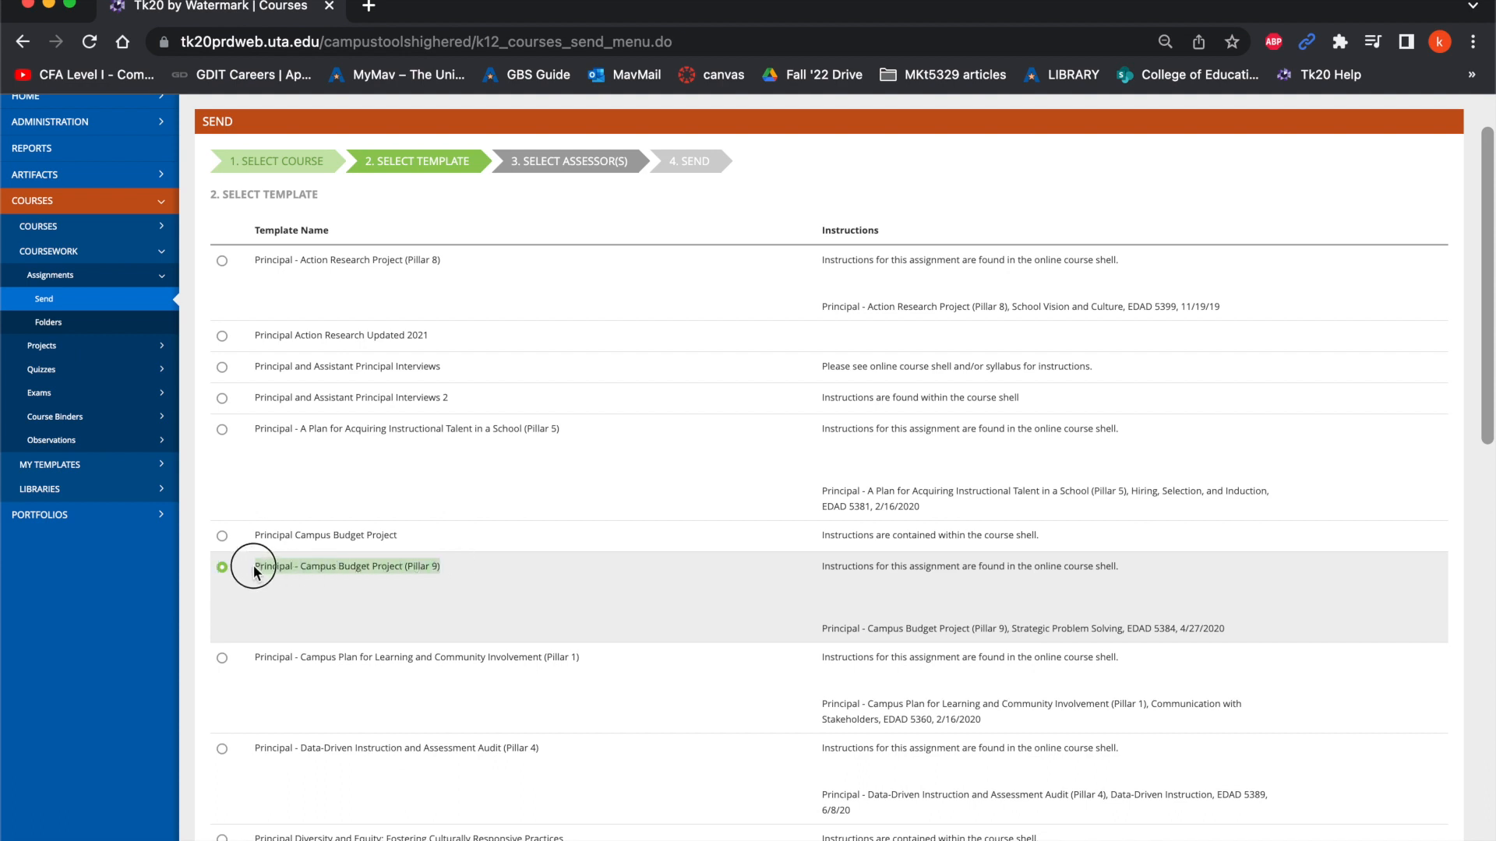
right_click(372, 581)
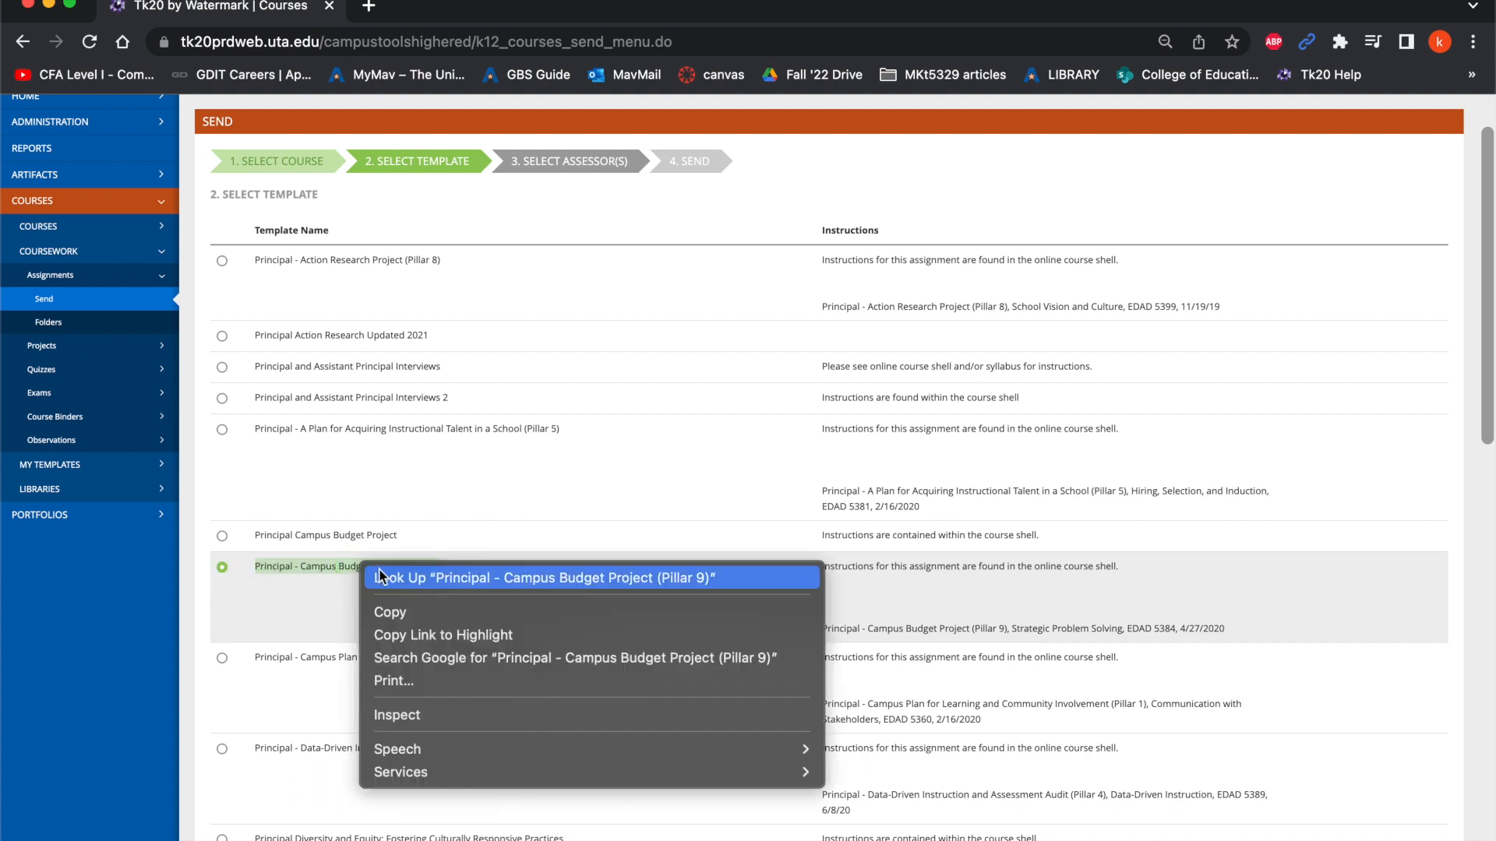
click(390, 612)
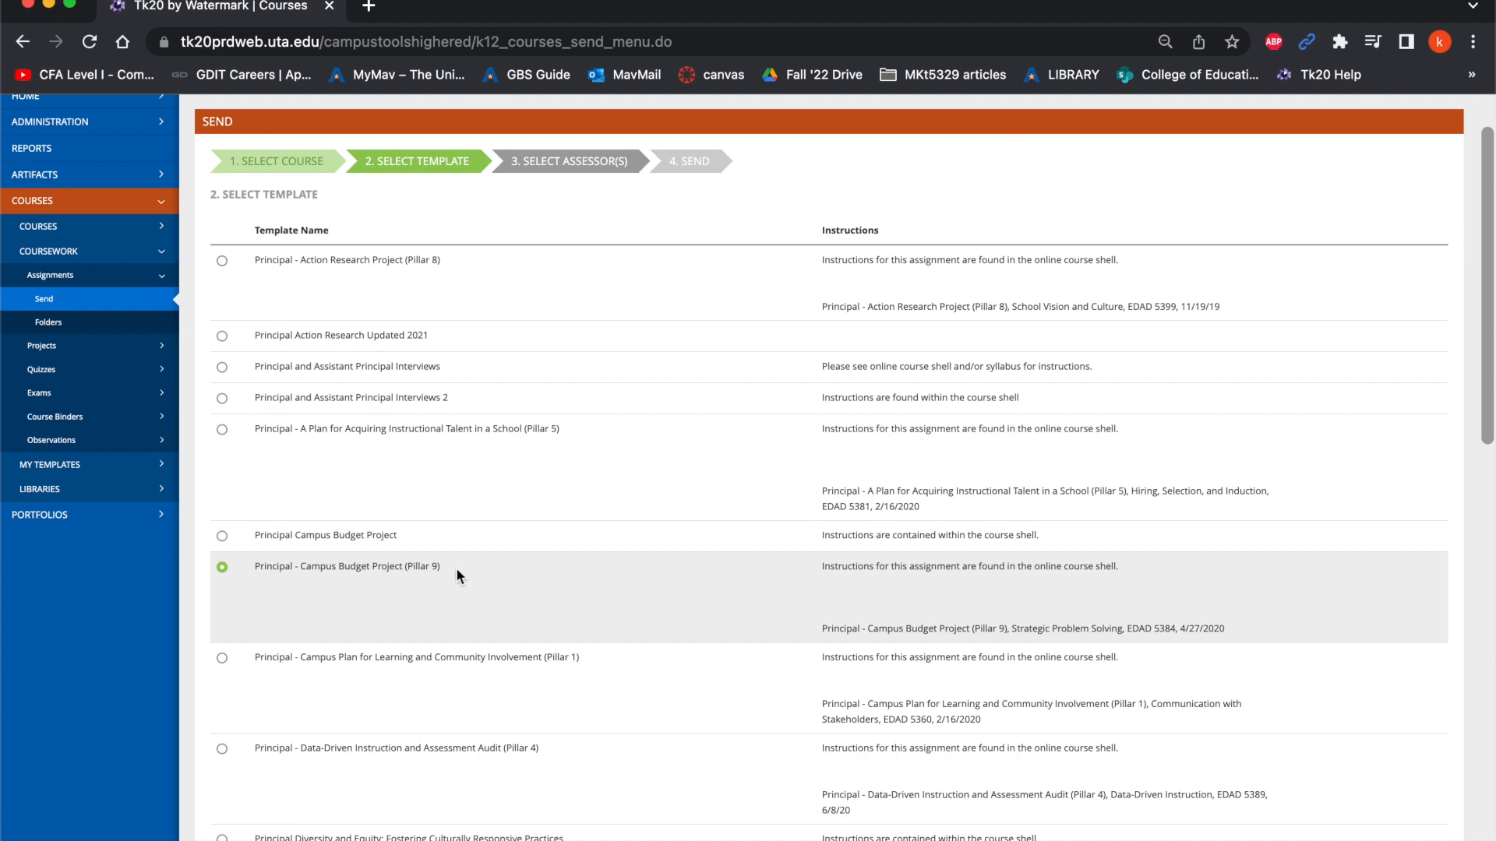
scroll(701, 388, down, 15)
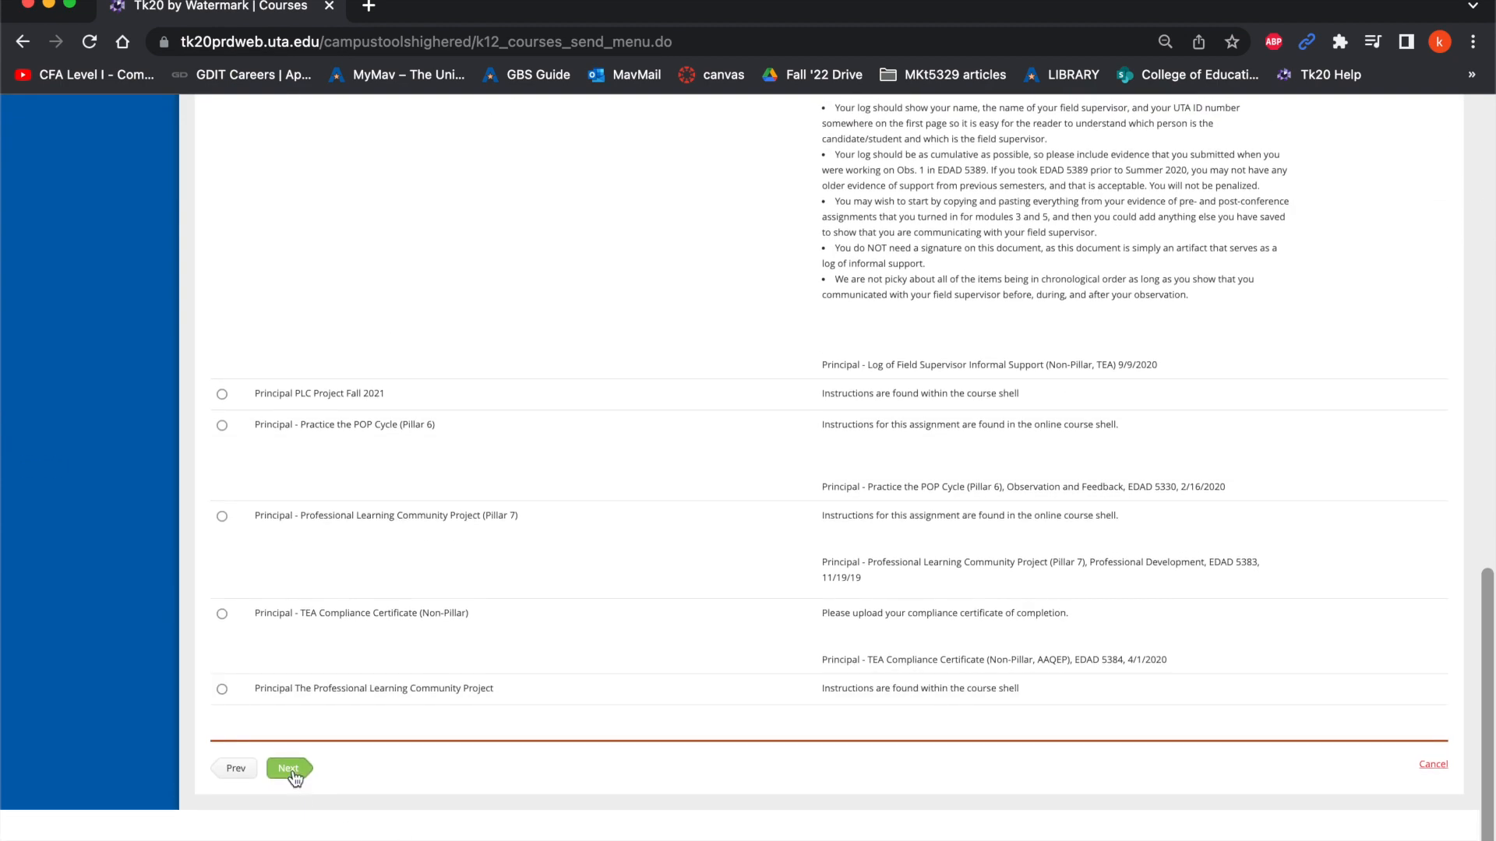
click(290, 770)
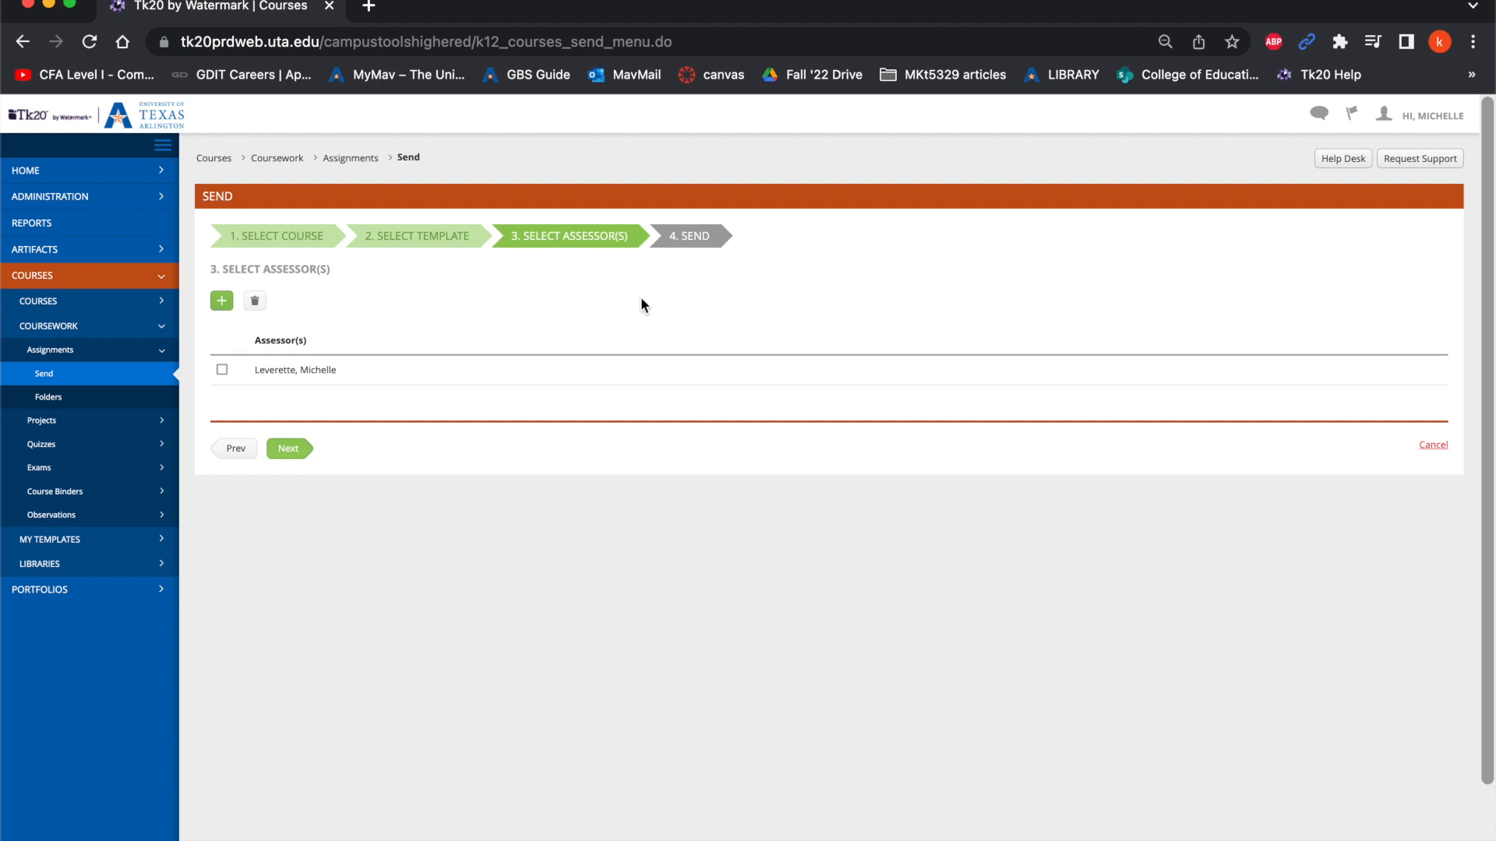
Select the listed assessor and continue to the final assignment sending details
click(222, 369)
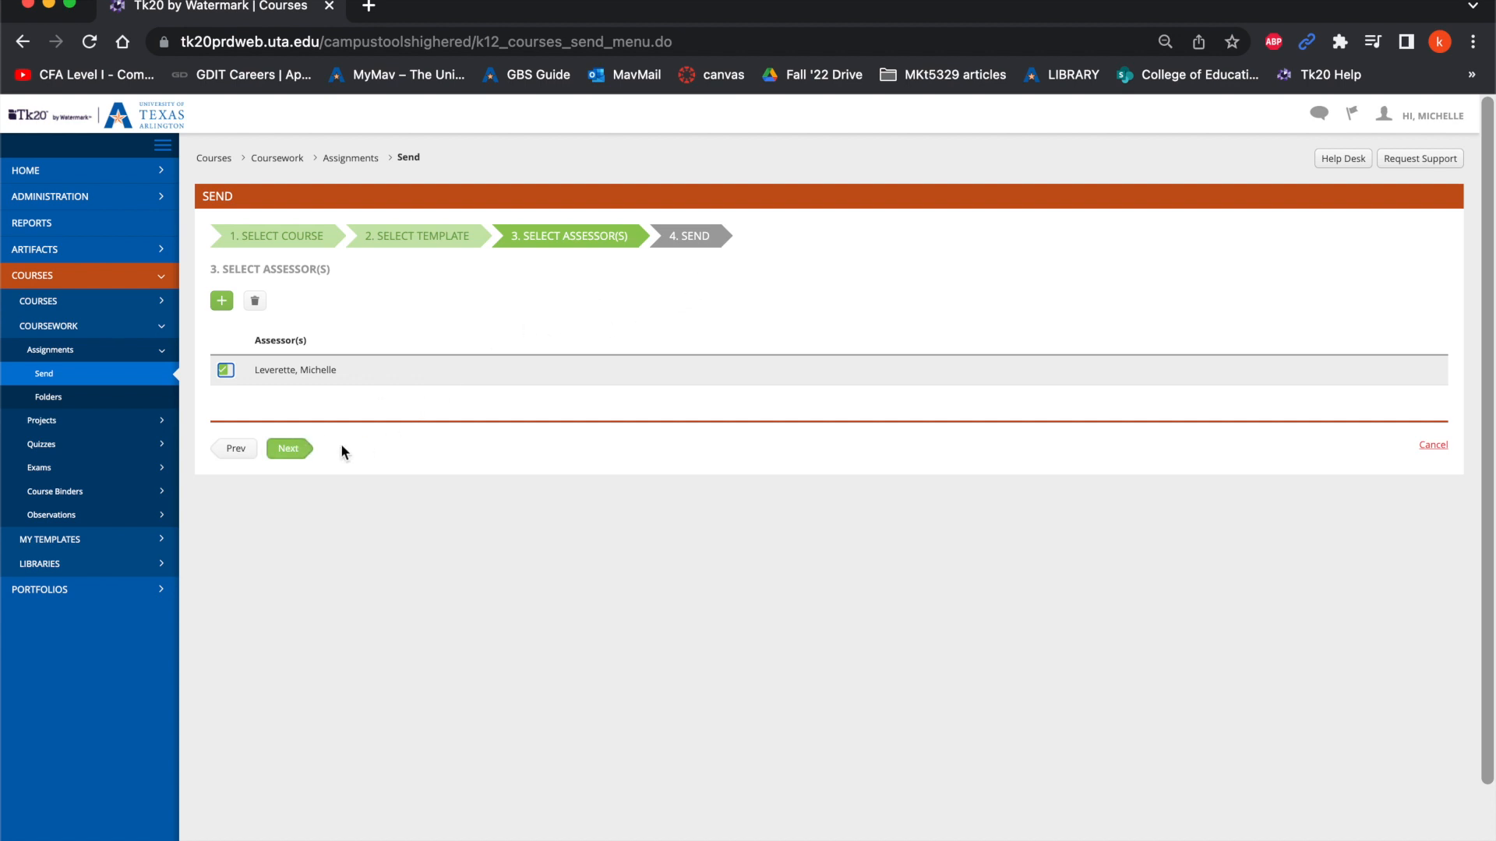
click(290, 448)
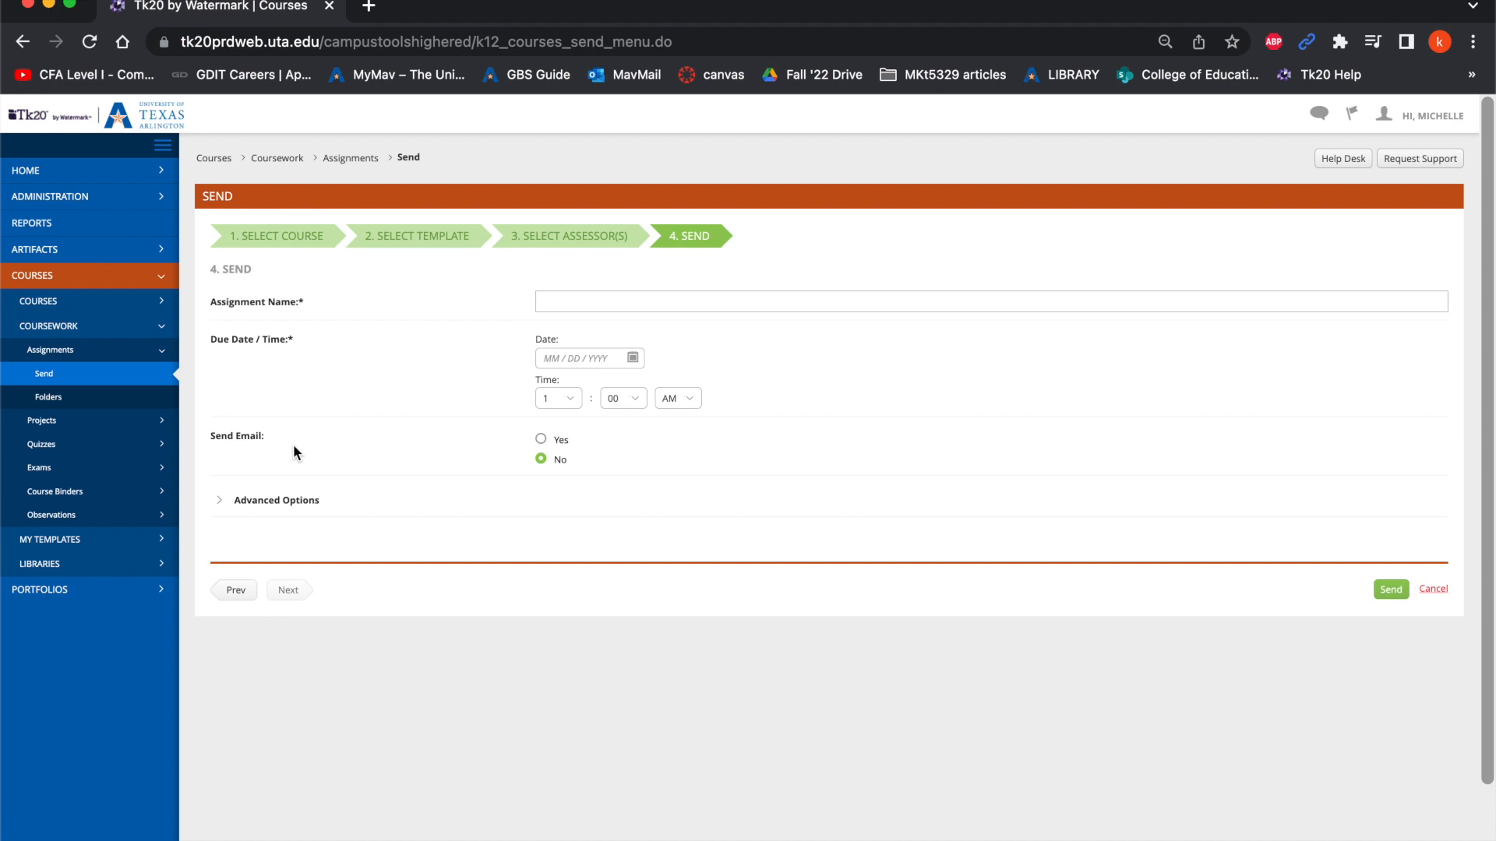
Name the assignment Principal - Campus Budget Project (Pillar 9) and expand the advanced options to review the sending settings
click(569, 306)
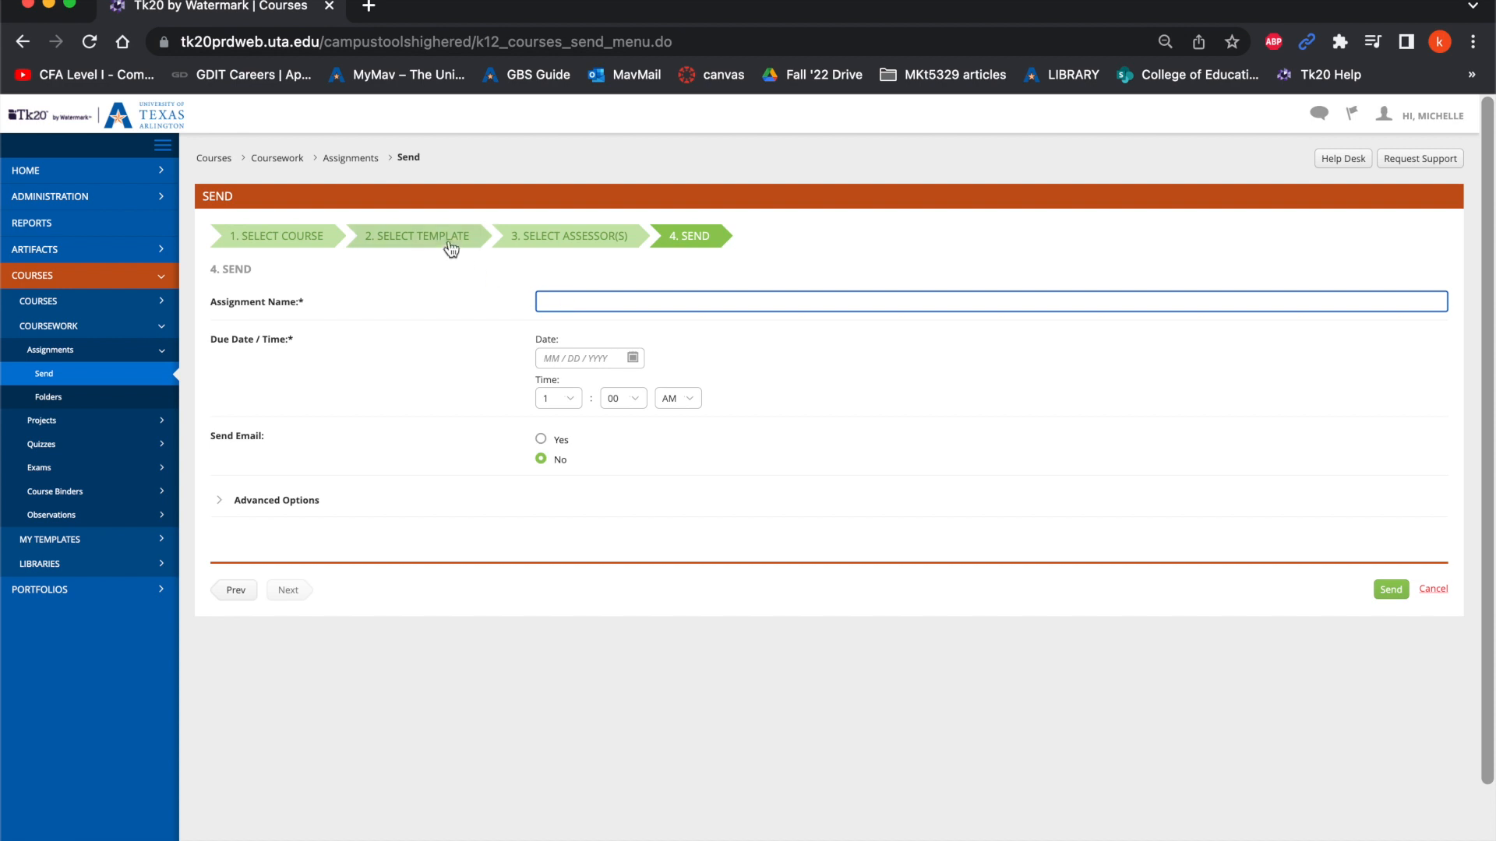
key(super+v)
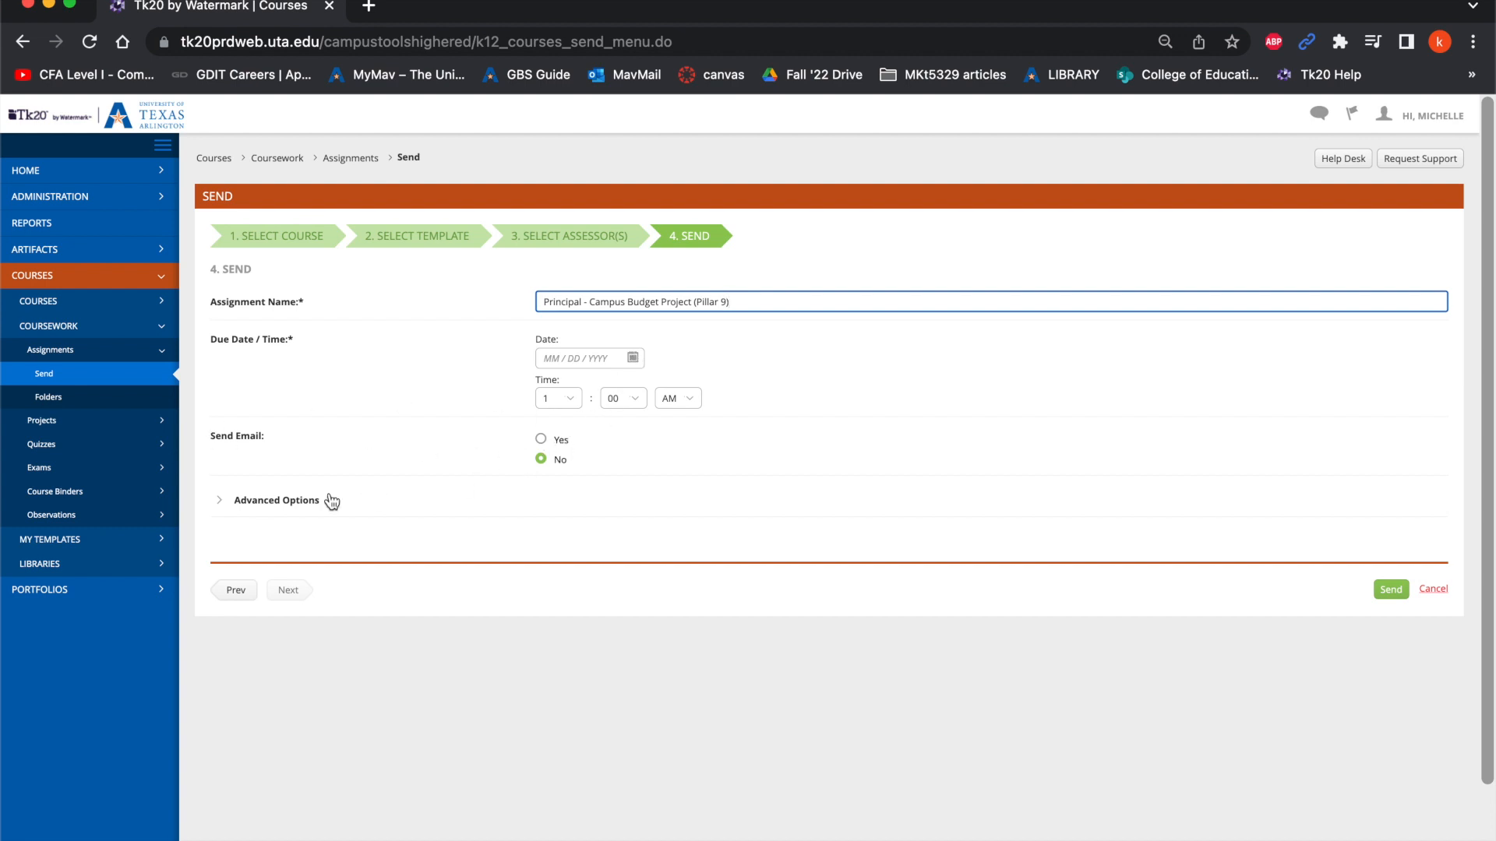
click(276, 501)
scroll(443, 443, down, 1)
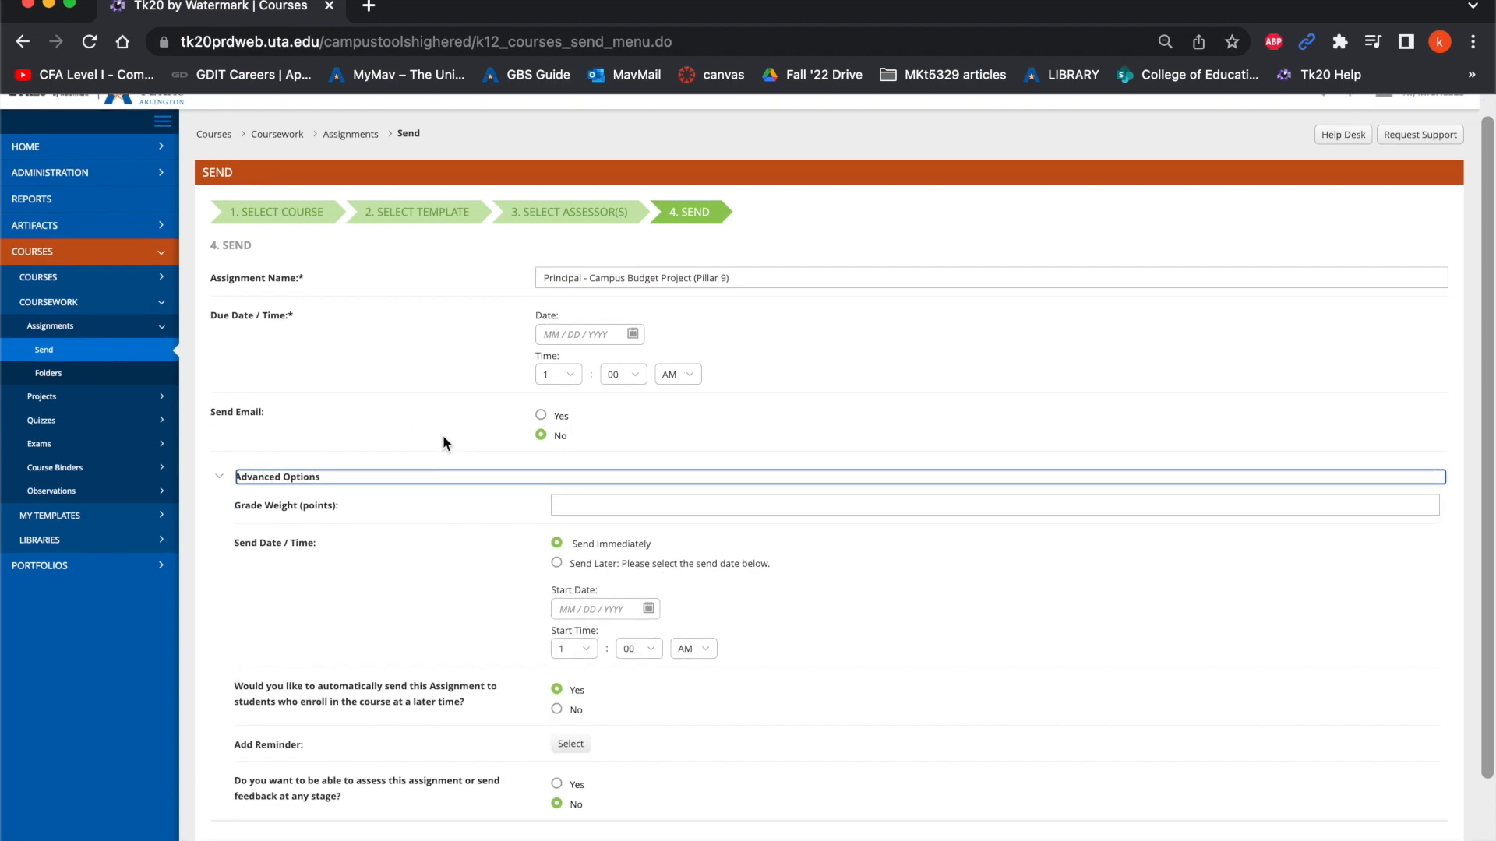
scroll(445, 443, down, 3)
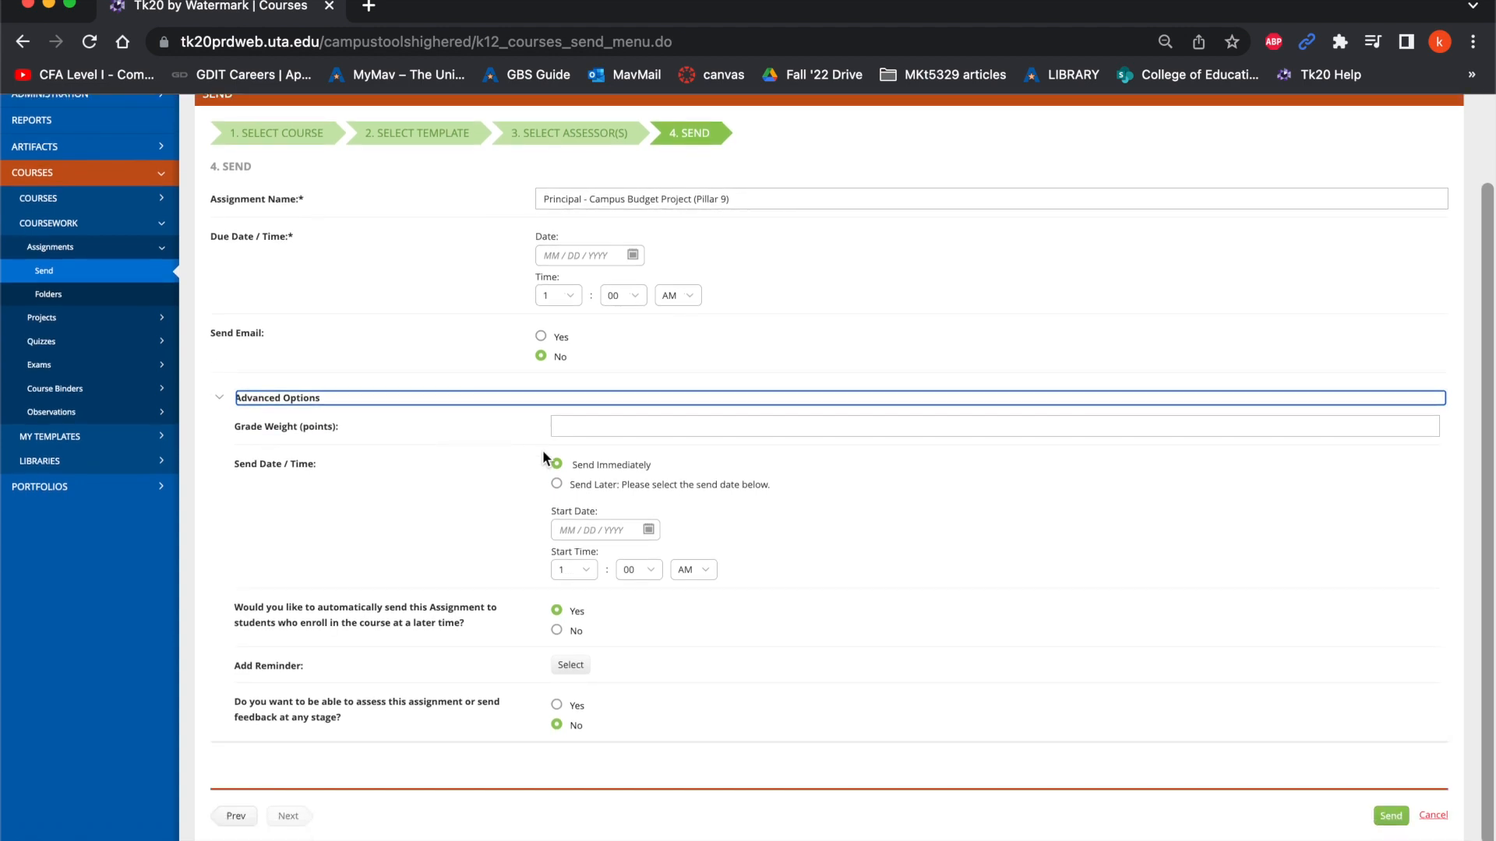
scroll(543, 453, down, 2)
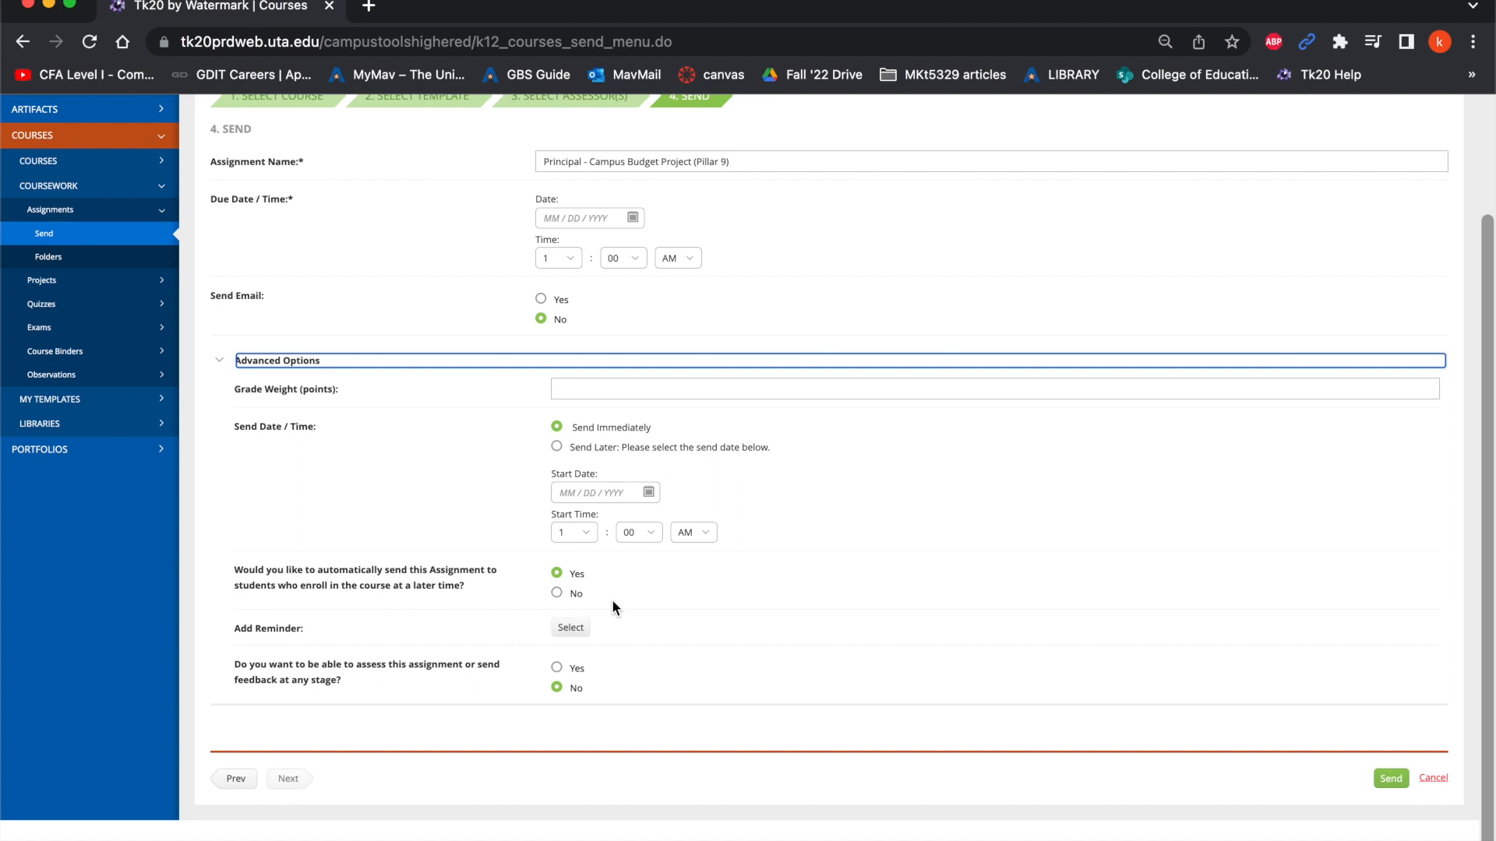
scroll(612, 604, up, 1)
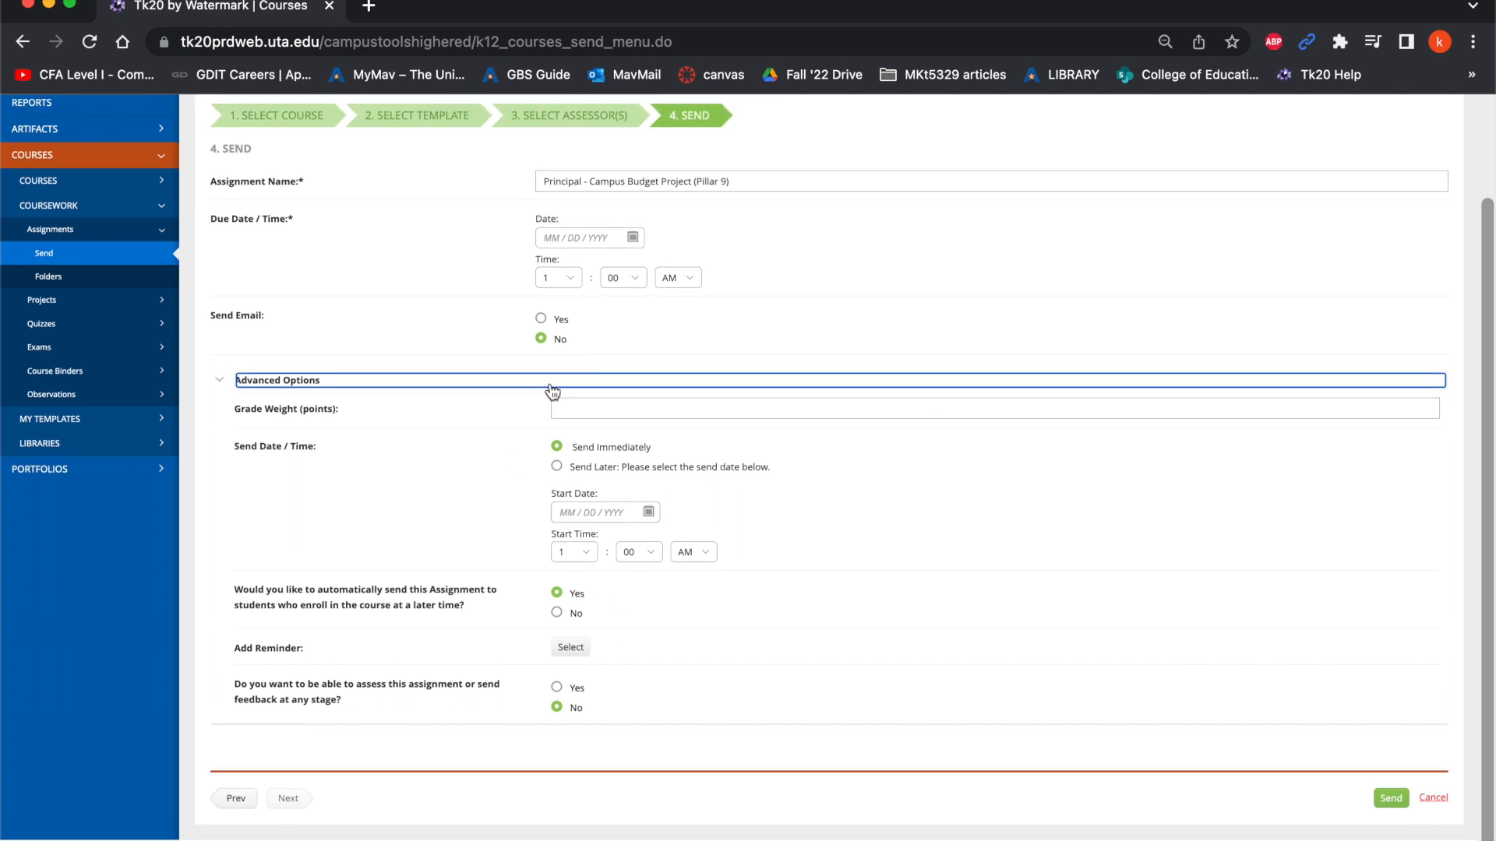
scroll(717, 527, up, 3)
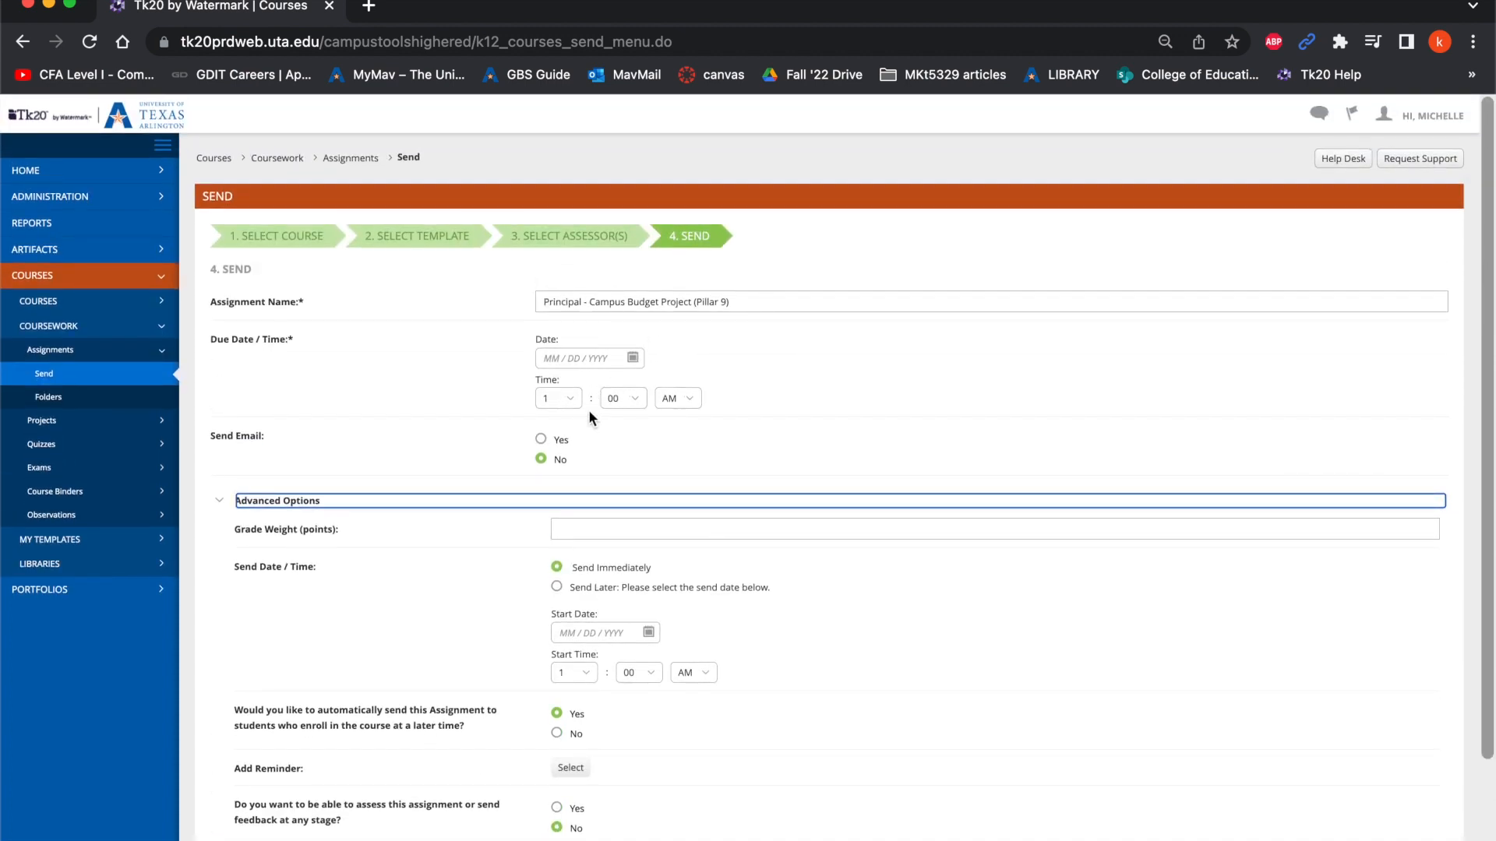
Set Send Email to Yes for the assignment and review the remaining sending options
click(541, 439)
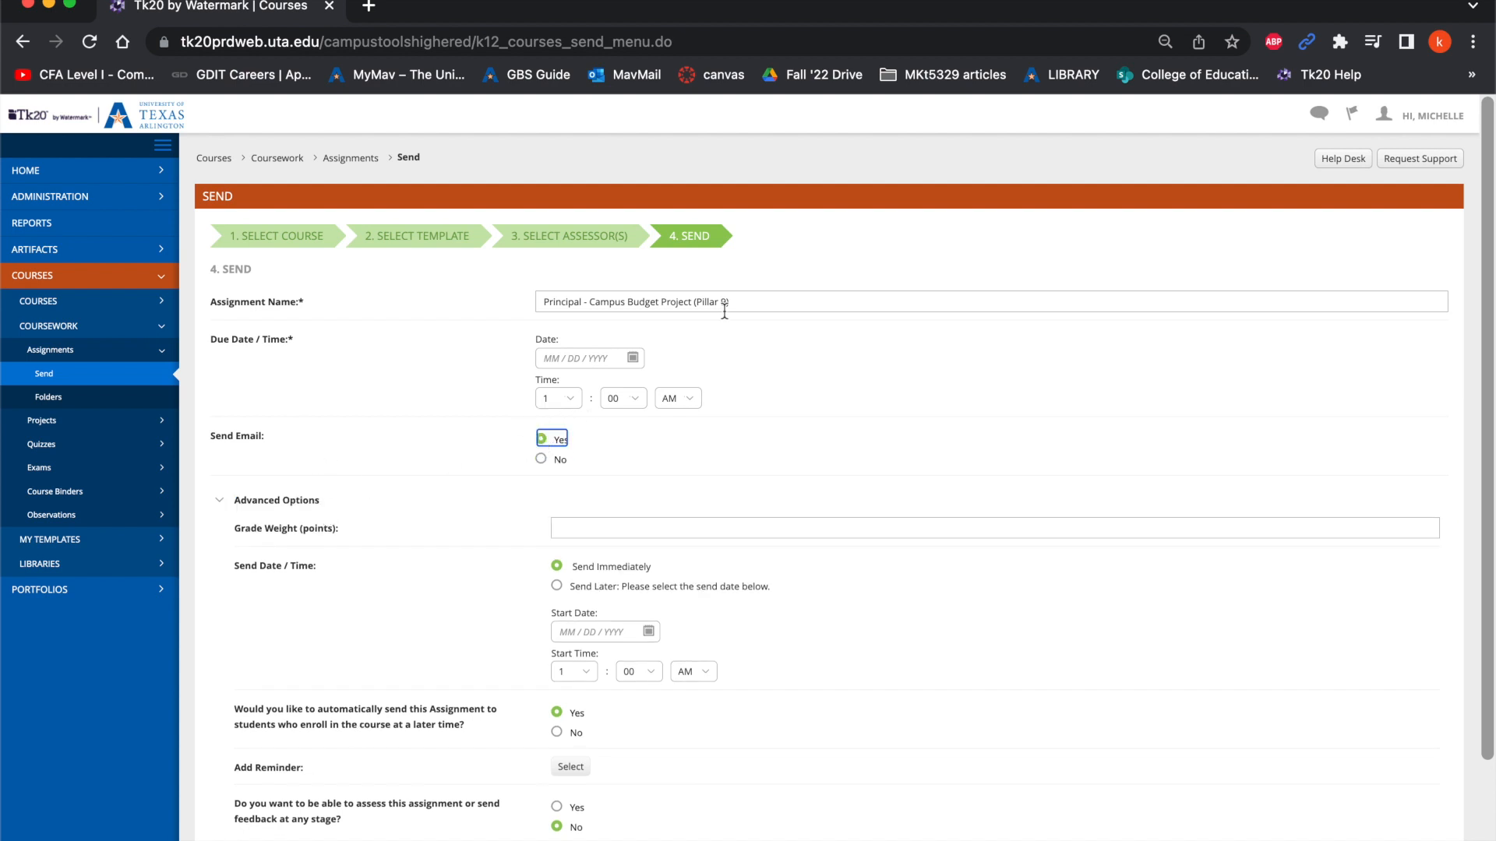
scroll(725, 311, down, 3)
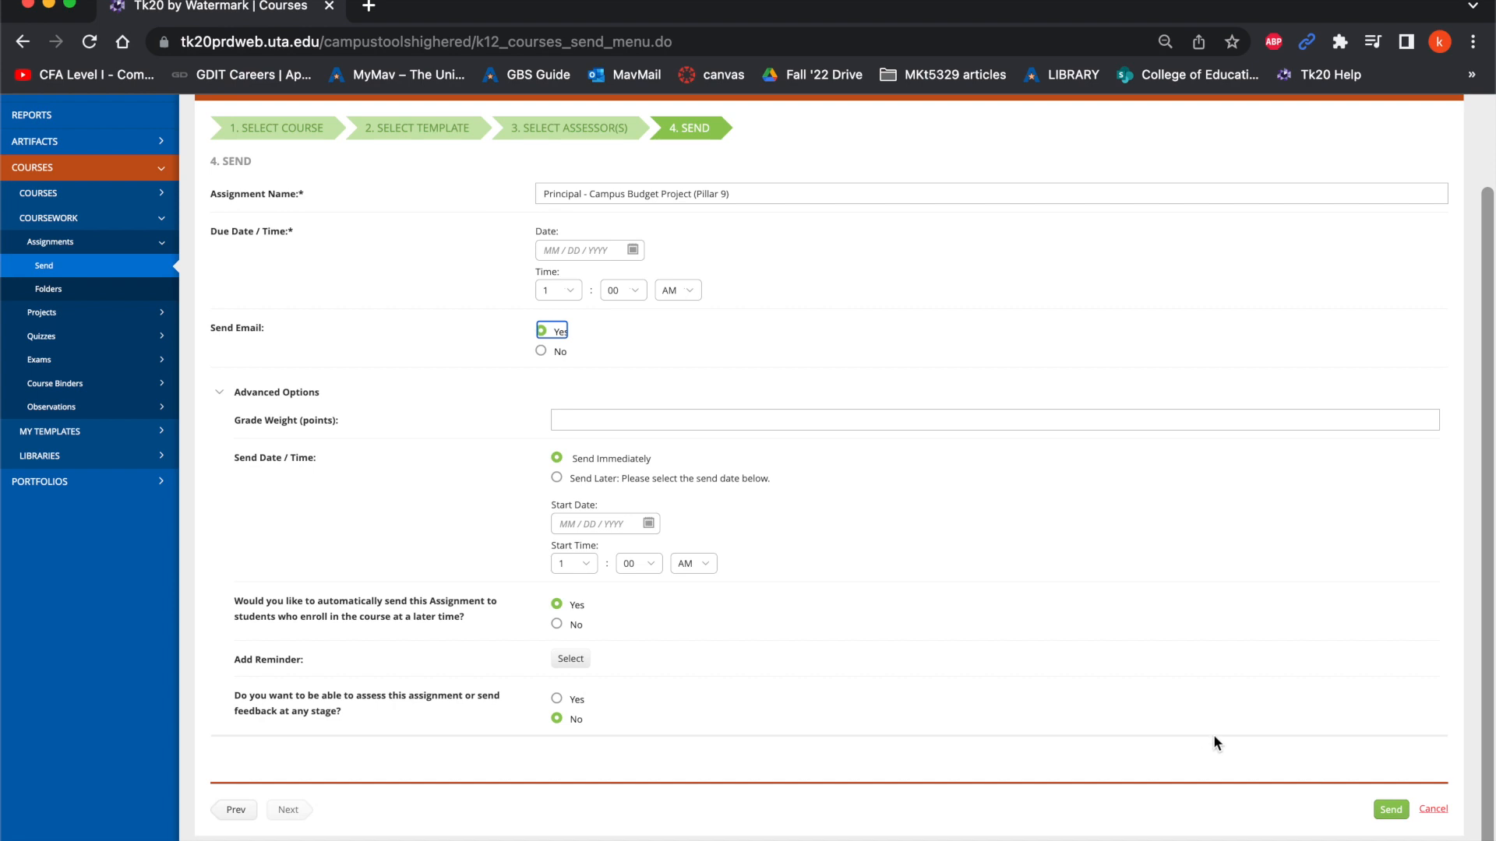
scroll(1175, 627, up, 2)
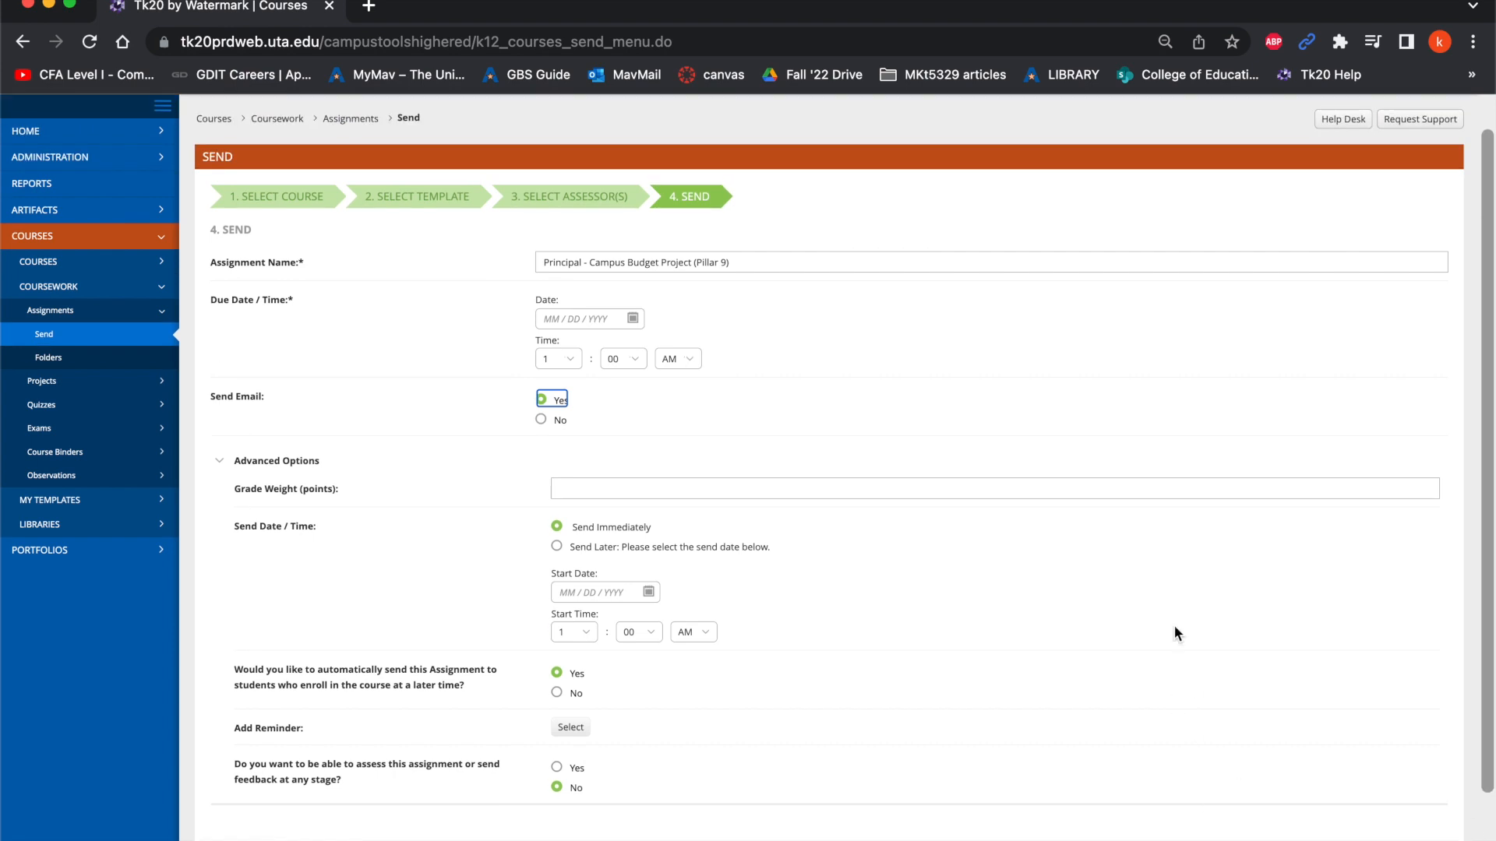